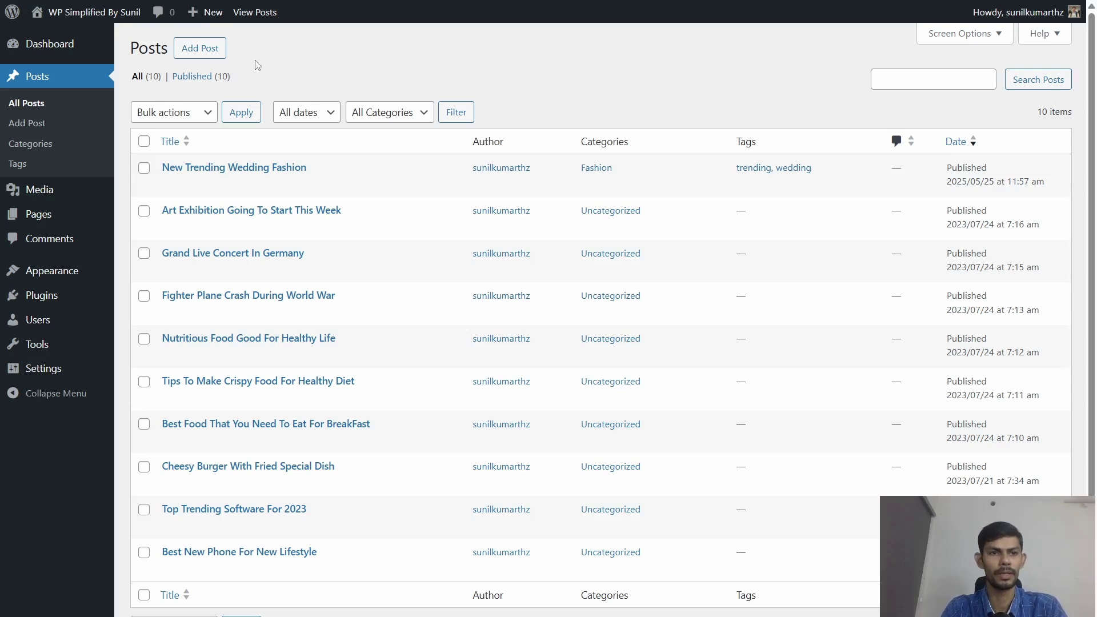
Create a new post titled "Post Title" and start its first body paragraph.
left_click(210, 51)
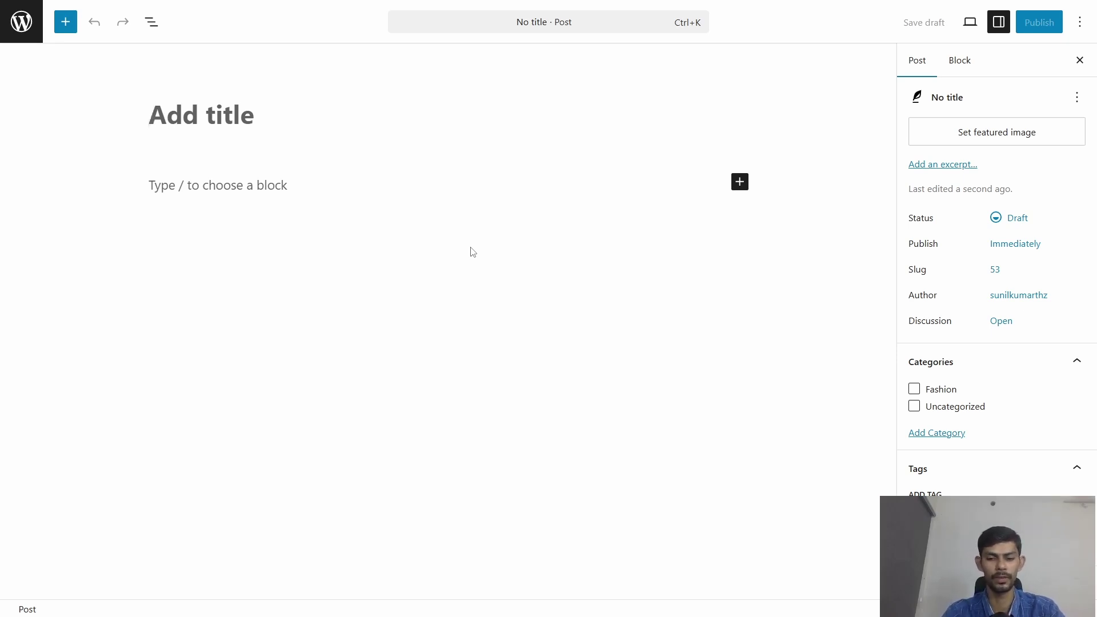
type("Post Title")
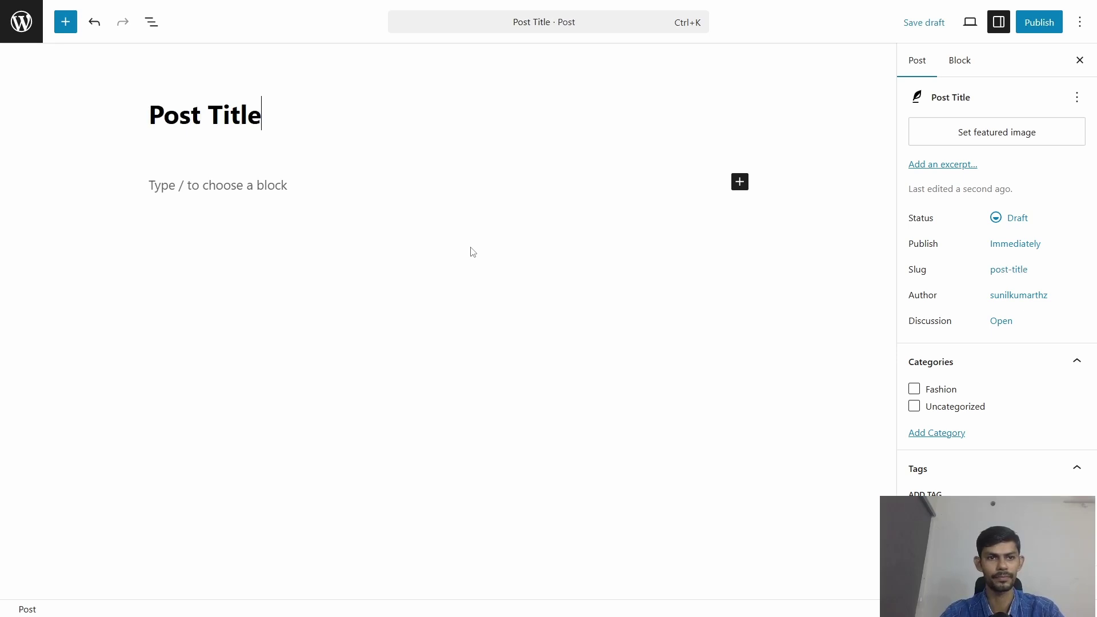
left_click(233, 185)
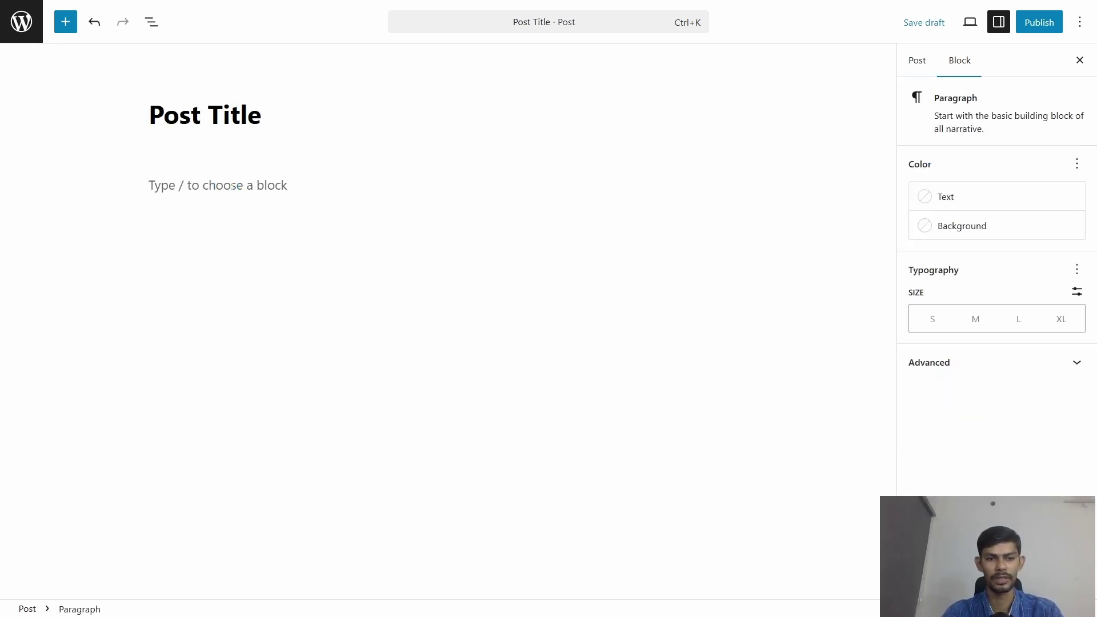
Look through the available content blocks and pattern categories that can be inserted into the post.
left_click(65, 21)
scroll(100, 262, "down", 5)
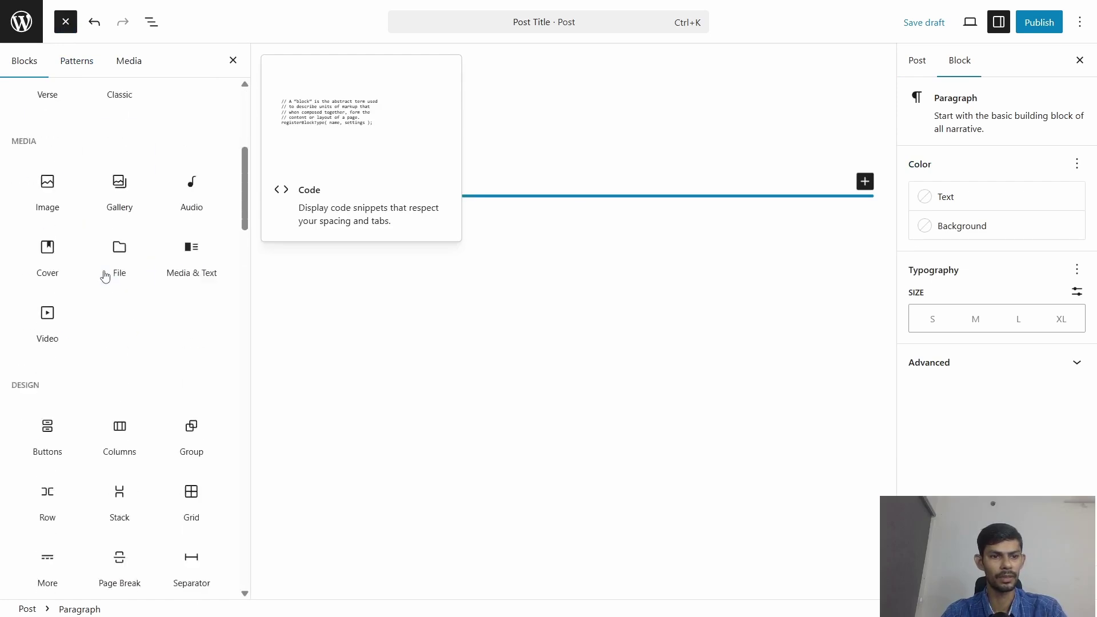
scroll(80, 263, "up", 5)
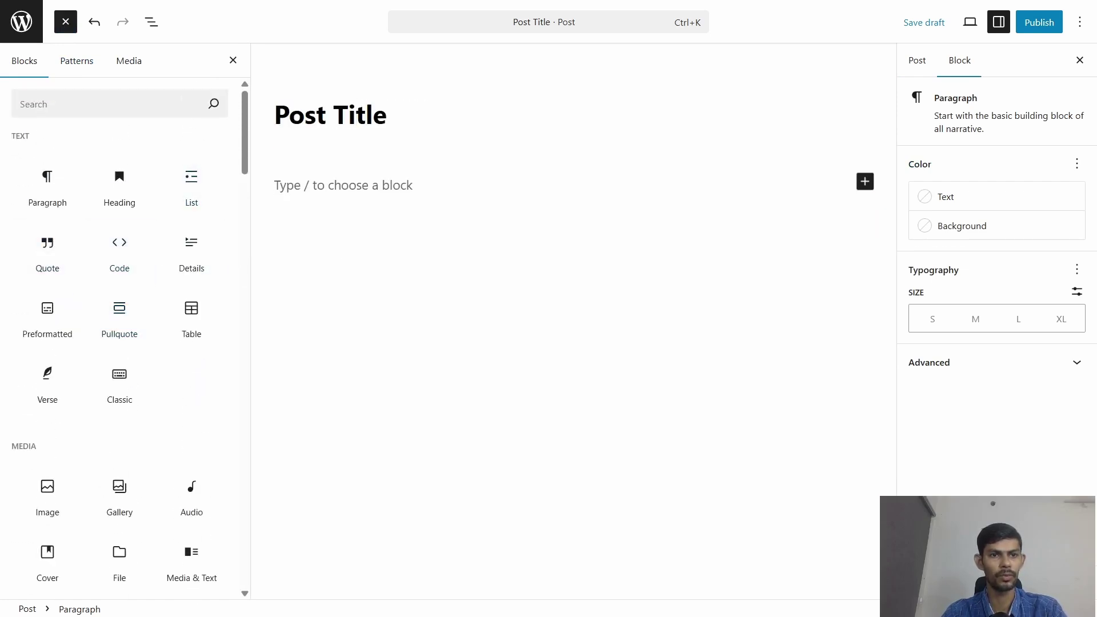
left_click(141, 70)
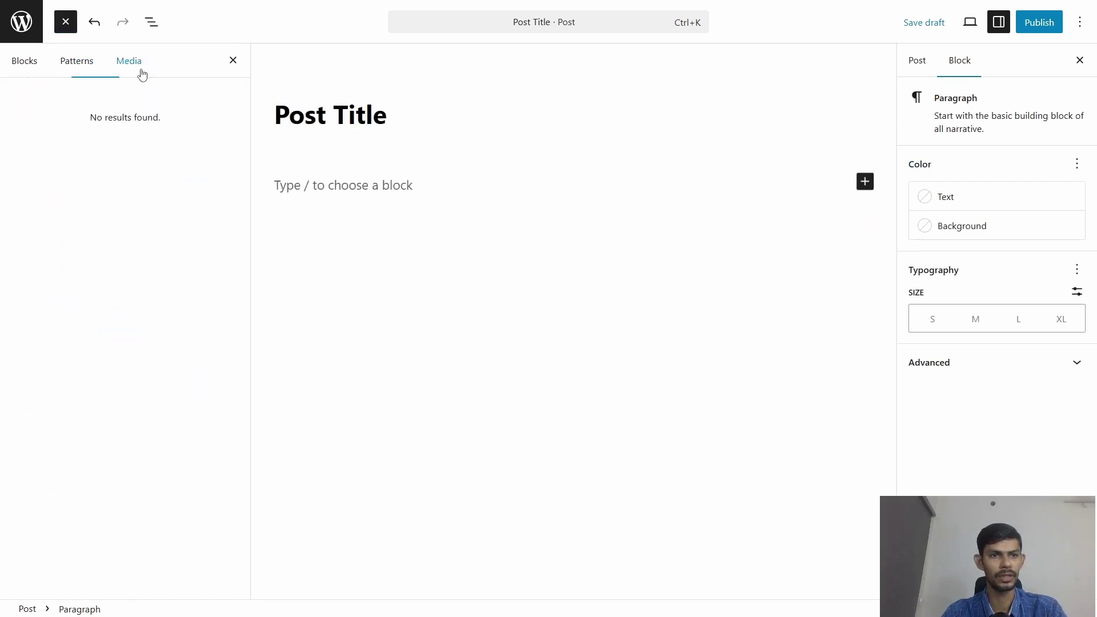
left_click(89, 65)
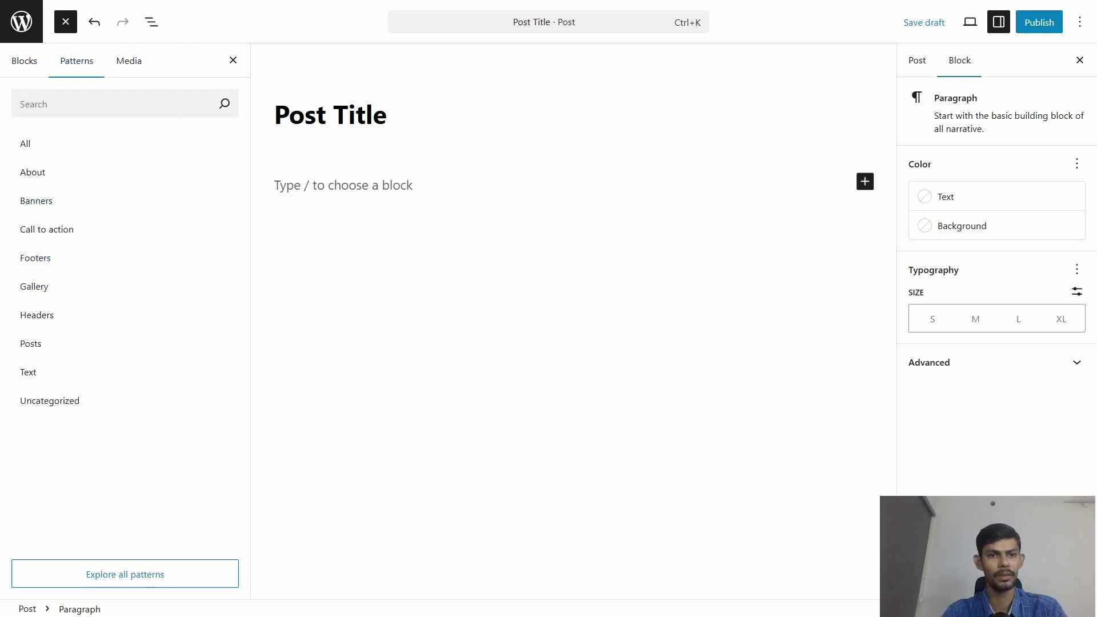
left_click(332, 187)
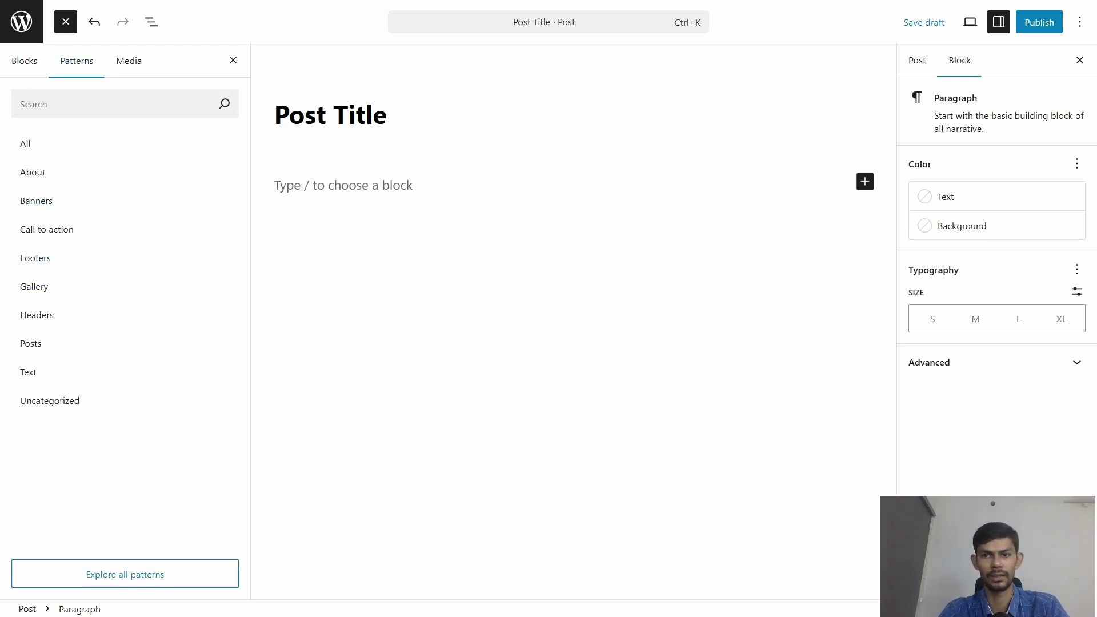
Set Website-Post-Thumbnail.png from the media library as the post's featured image.
left_click(914, 60)
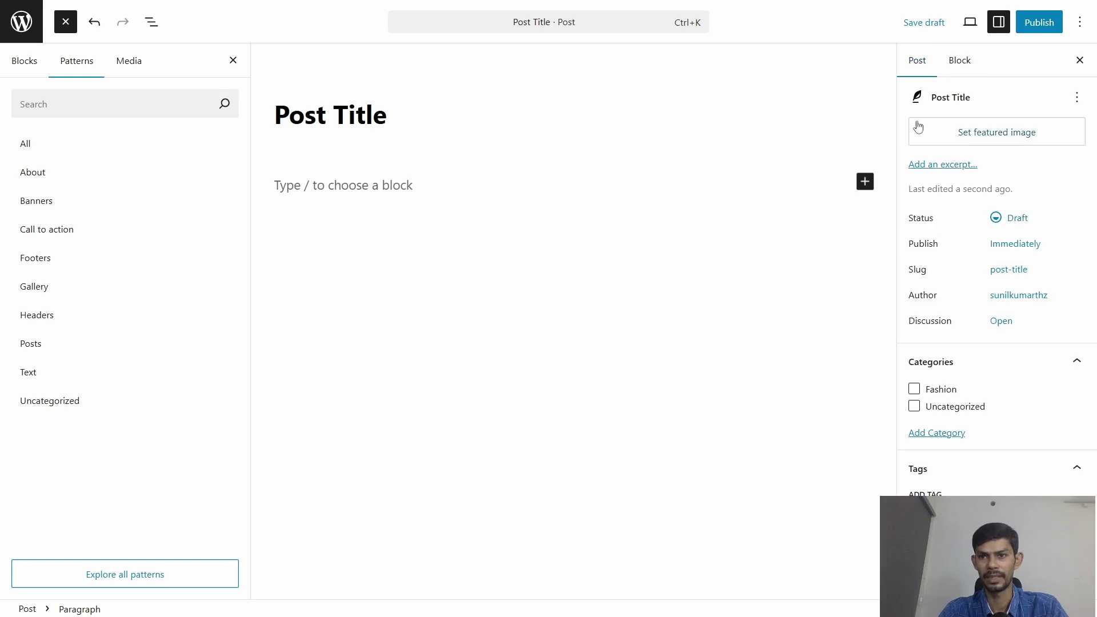
left_click(979, 137)
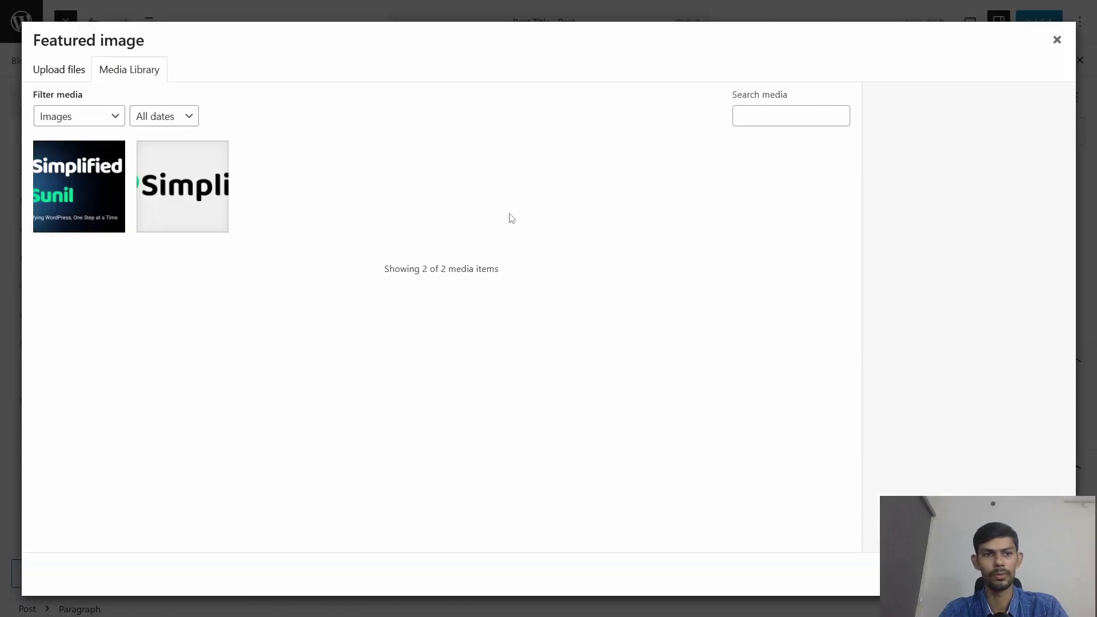
left_click(85, 194)
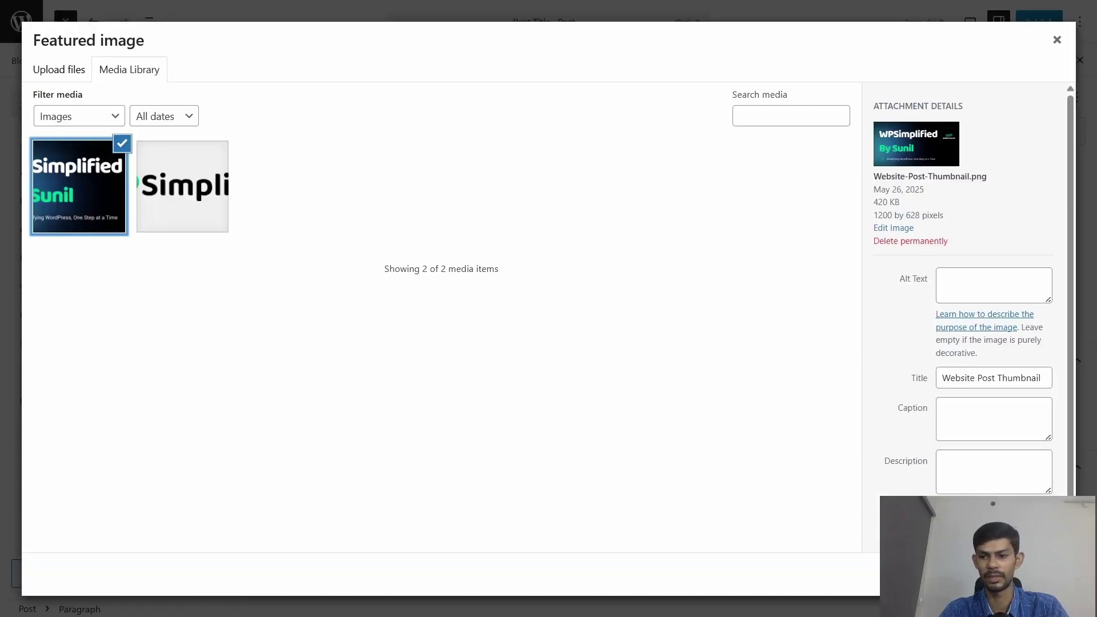
left_click(1034, 574)
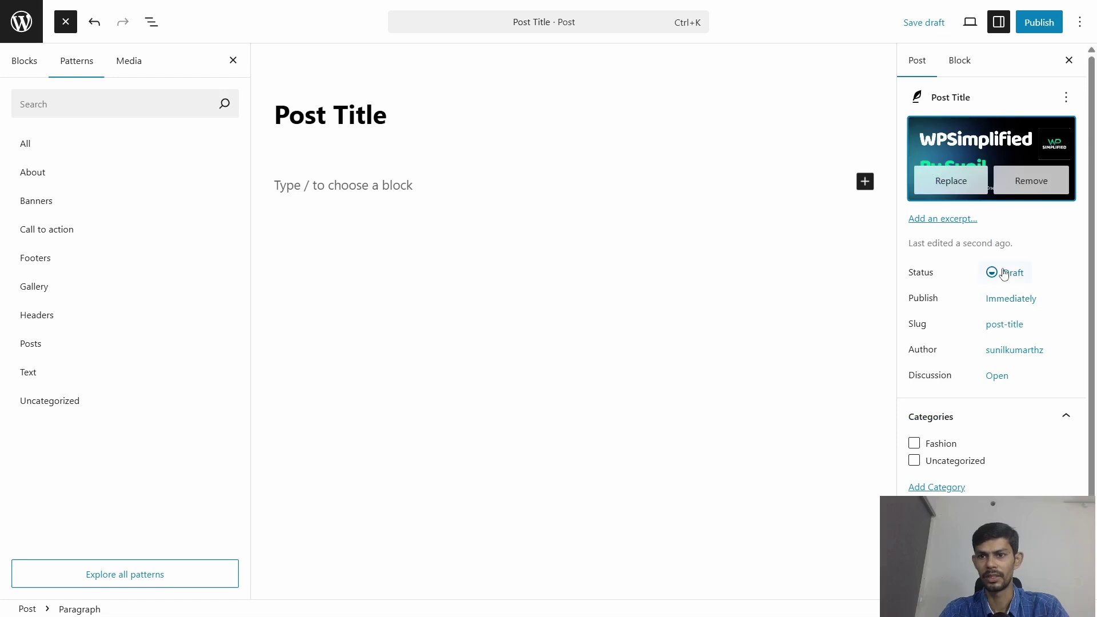
Examine the draft's status and visibility options, publish date, slug and category settings.
scroll(987, 261, "down", 1)
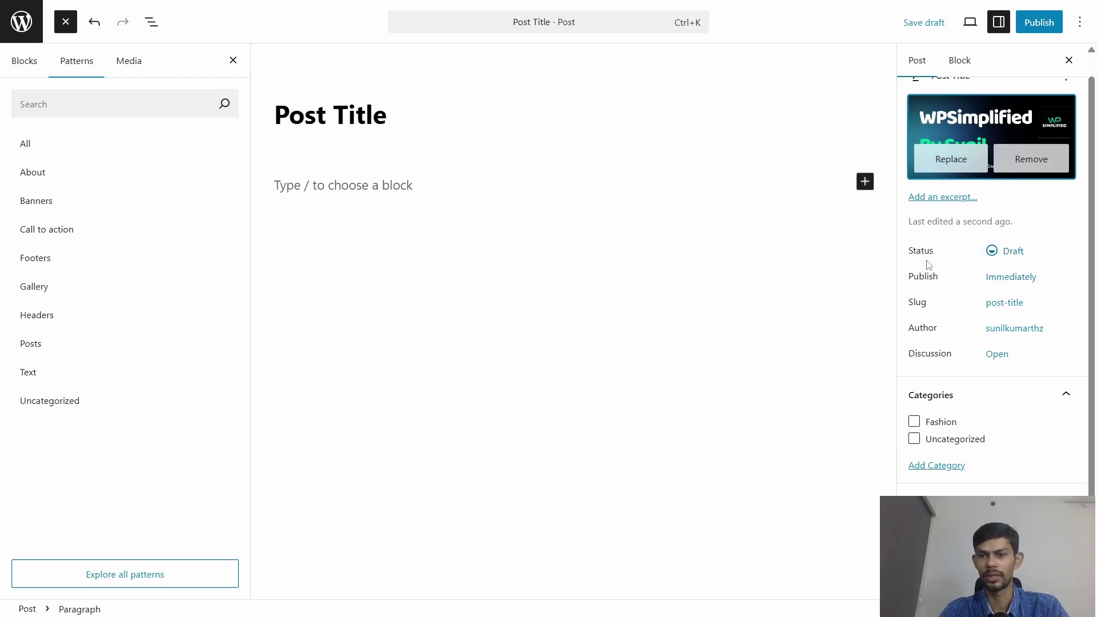
left_click(1007, 256)
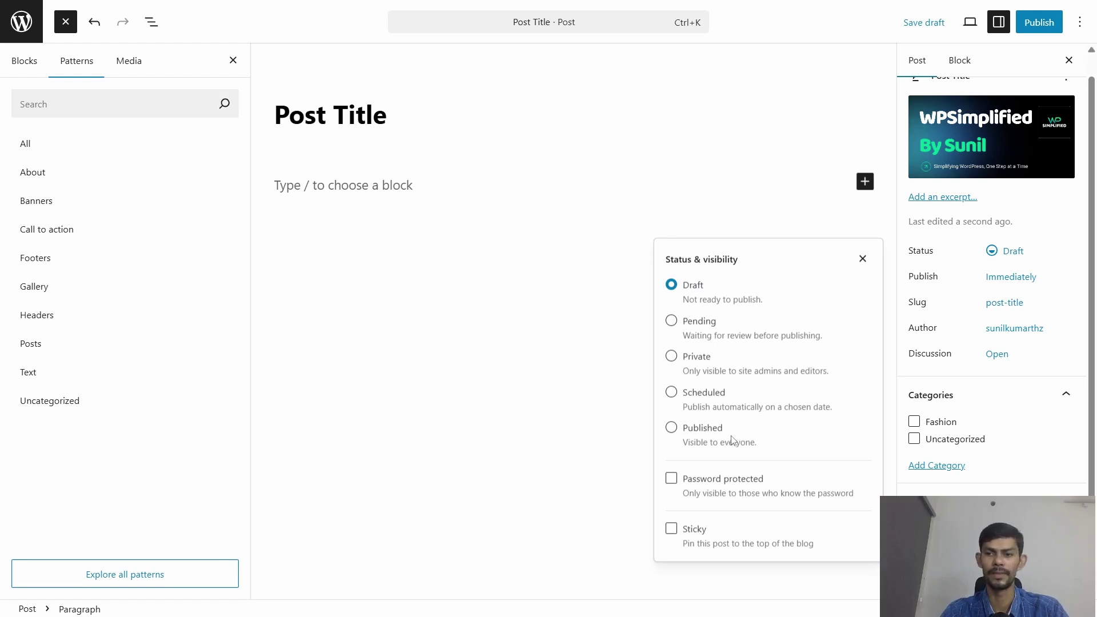
left_click(1015, 275)
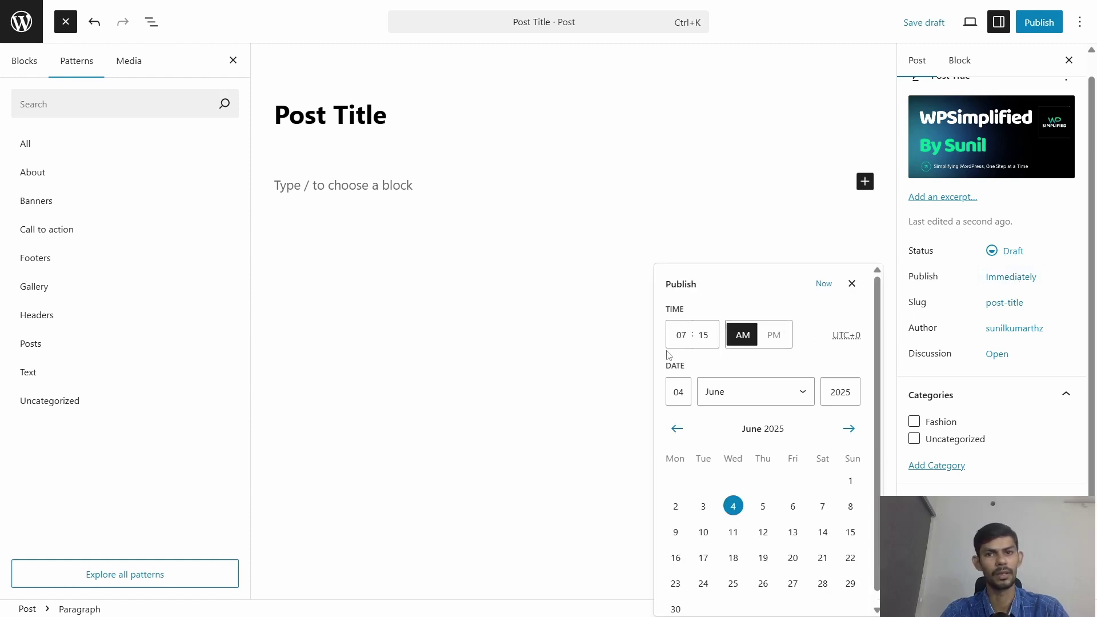
left_click(1006, 303)
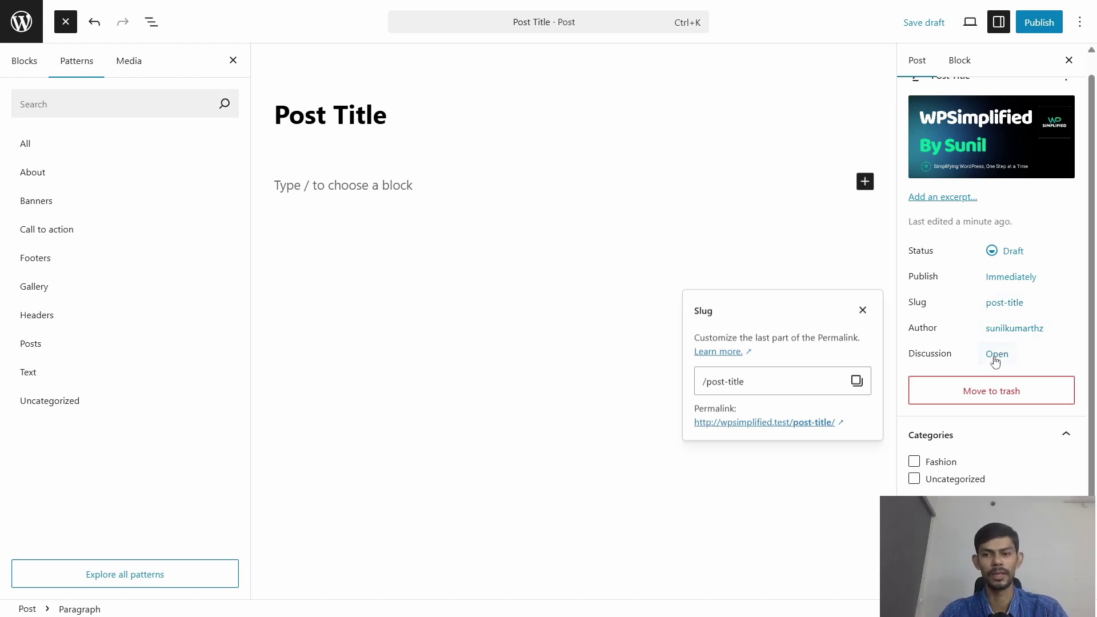
scroll(971, 466, "down", 1)
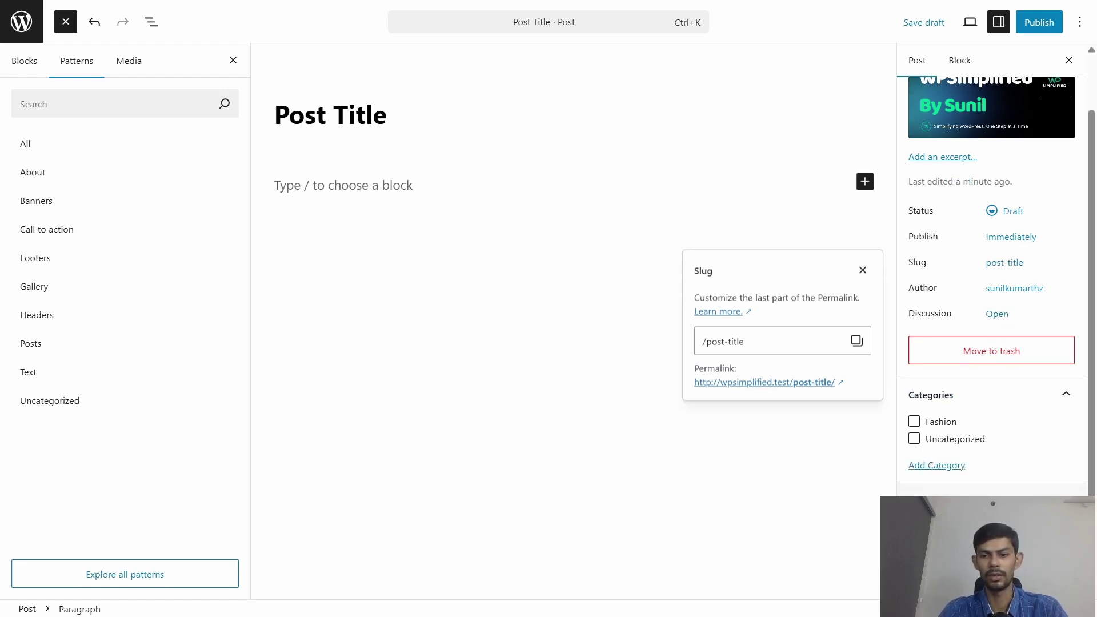
left_click(915, 447)
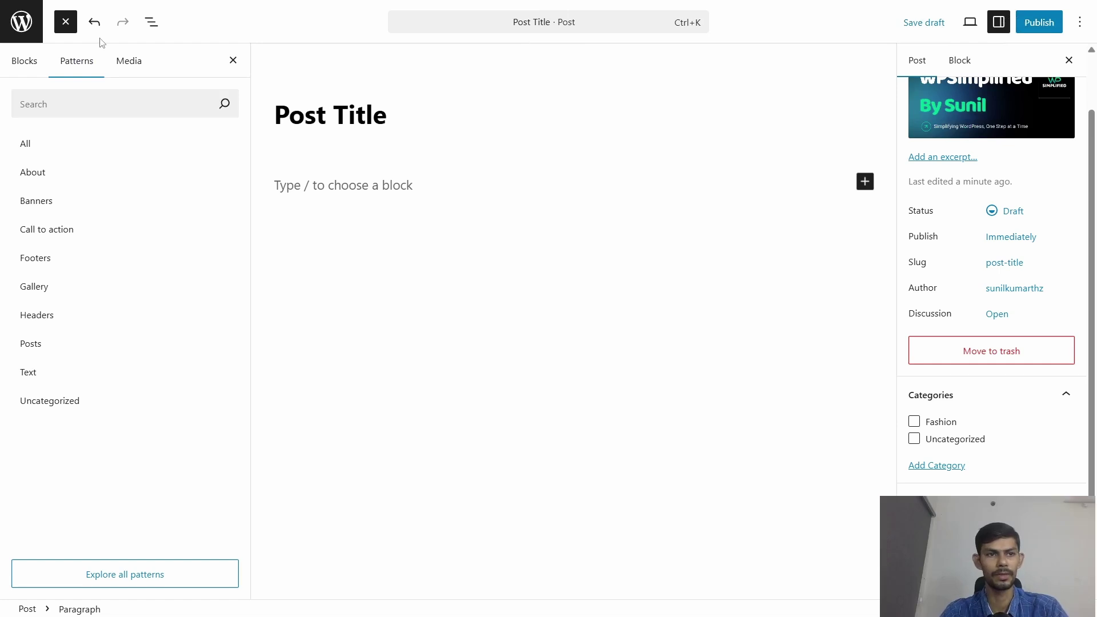
Close the block inserter and leave the editor for the posts list without saving the pending changes.
left_click(66, 21)
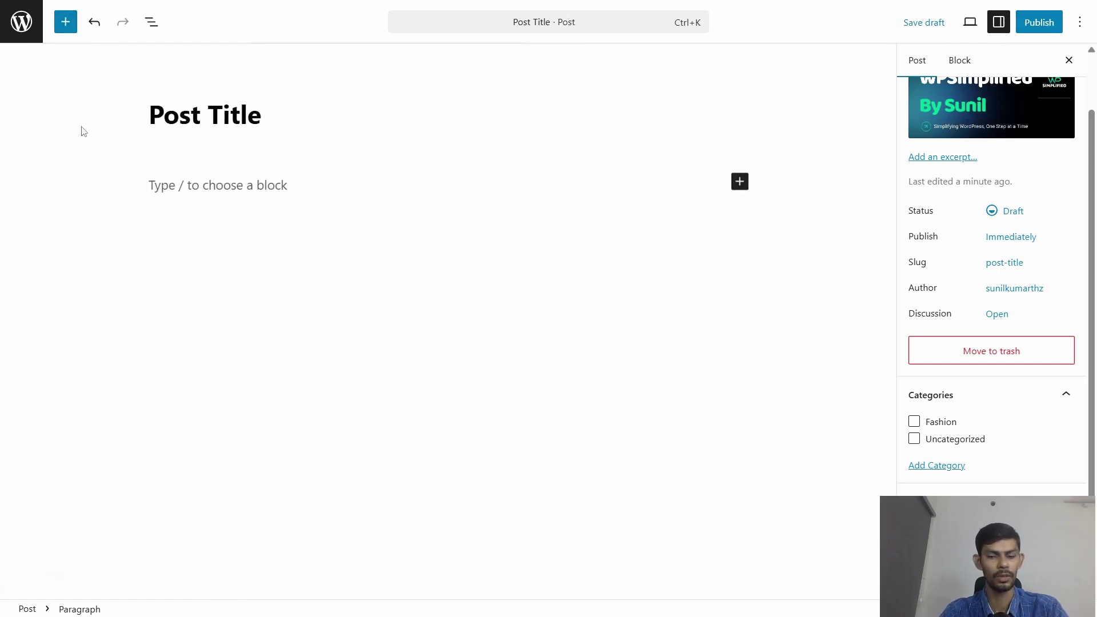
left_click(22, 38)
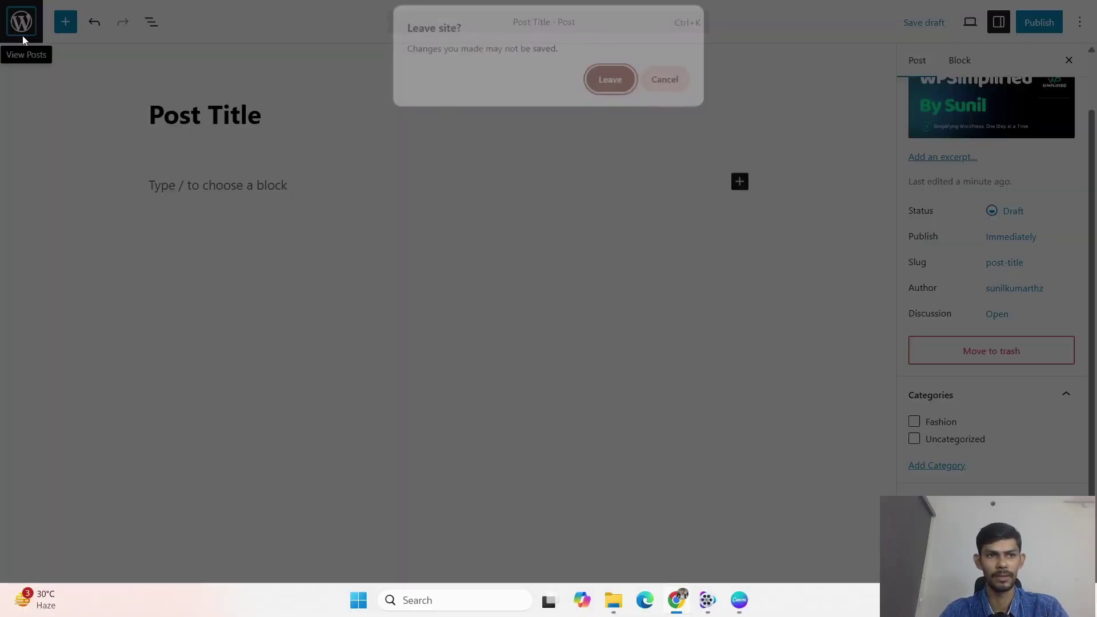
left_click(606, 80)
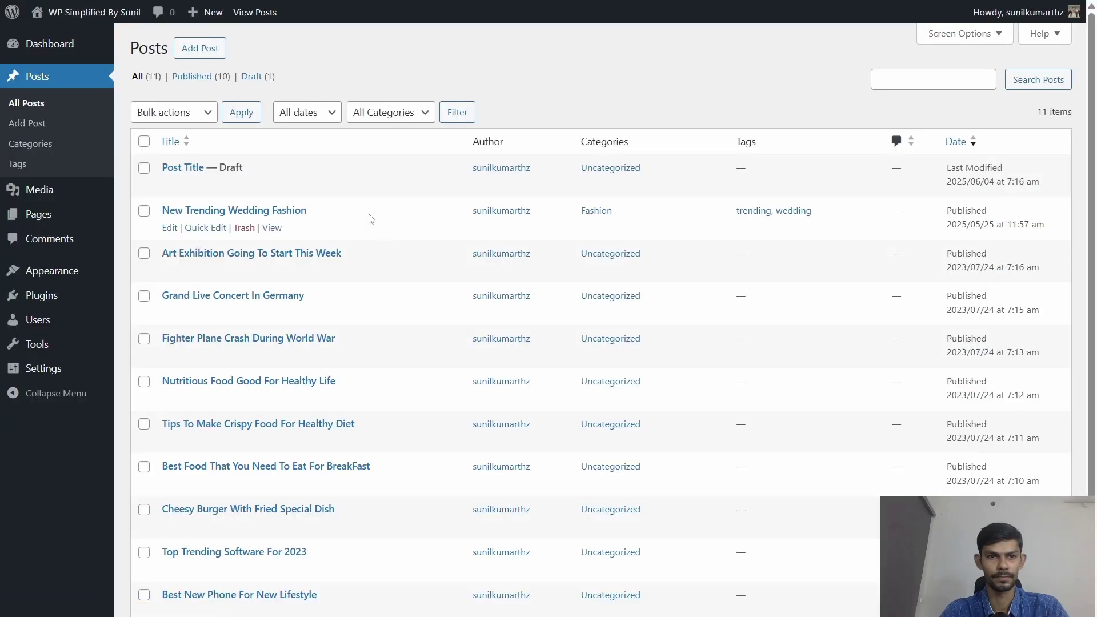
Open the post "New Trending Wedding Fashion" for editing and review its content through to the end.
left_click(174, 231)
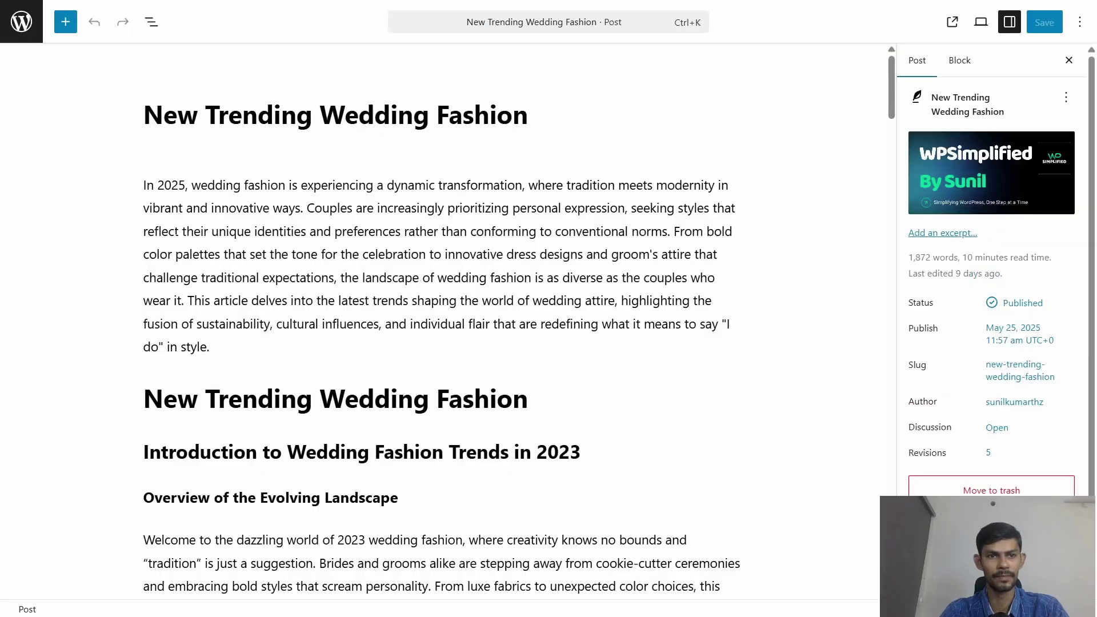
triple_click(415, 117)
double_click(362, 231)
scroll(362, 231, "down", 20)
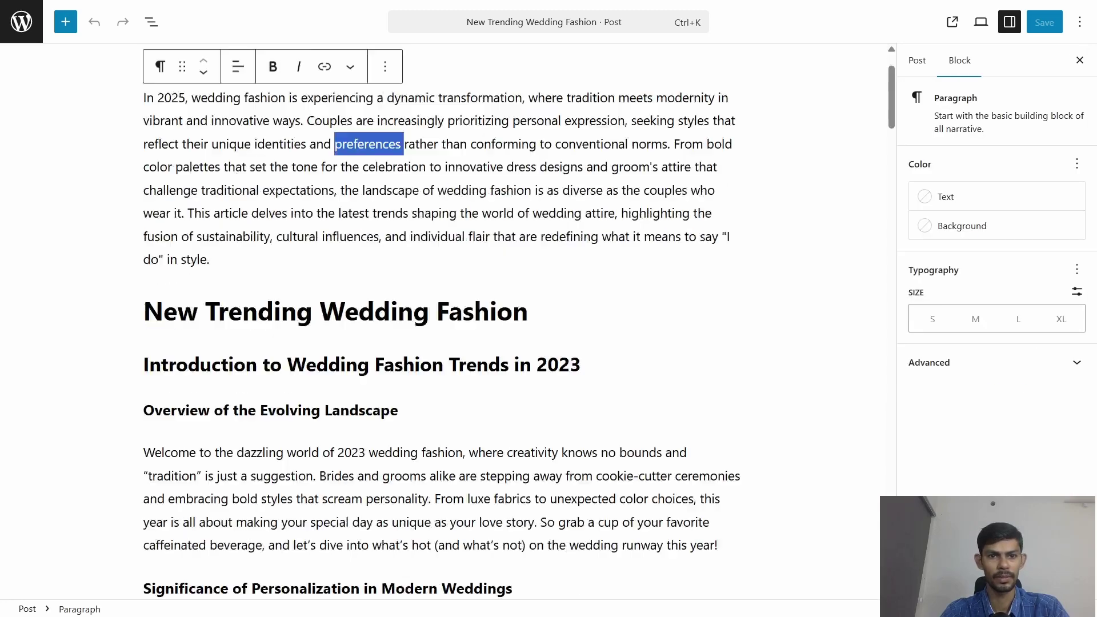
scroll(440, 320, "down", 20)
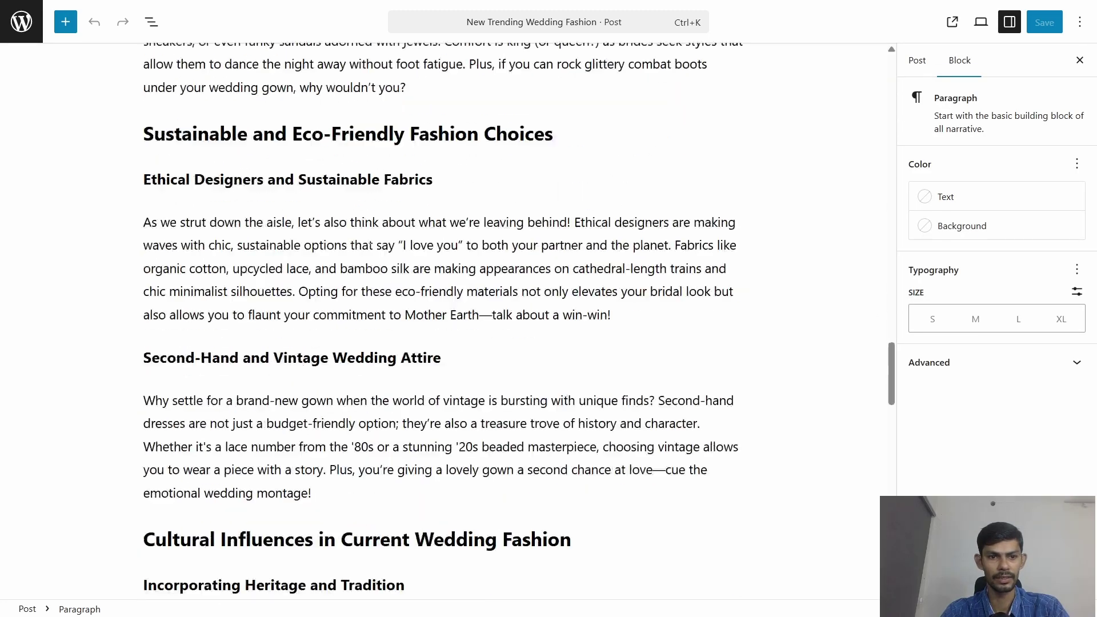
triple_click(388, 355)
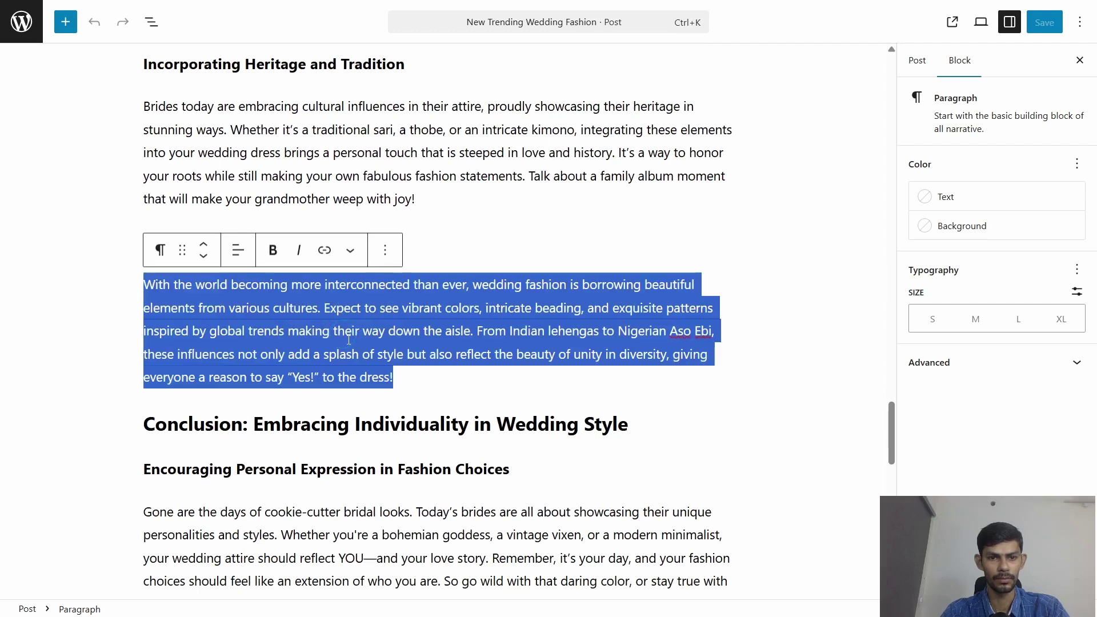
scroll(389, 343, "down", 10)
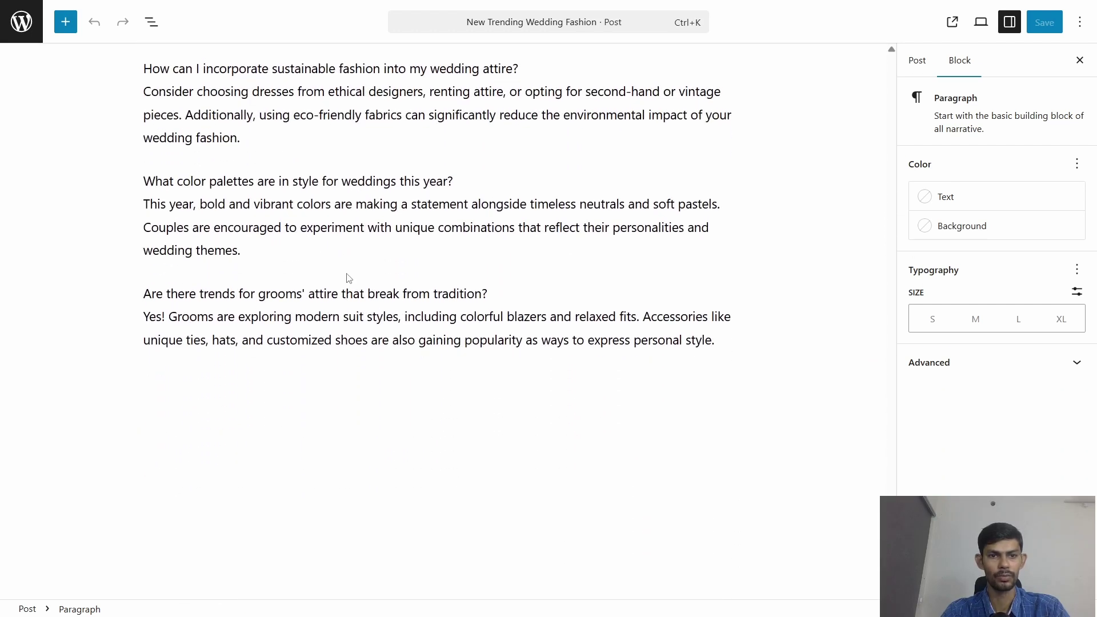
Italicize the "Frequently Asked Questions (FAQ)" line near the end of the post and save the post.
scroll(349, 277, "up", 4)
left_click(266, 203)
triple_click(265, 203)
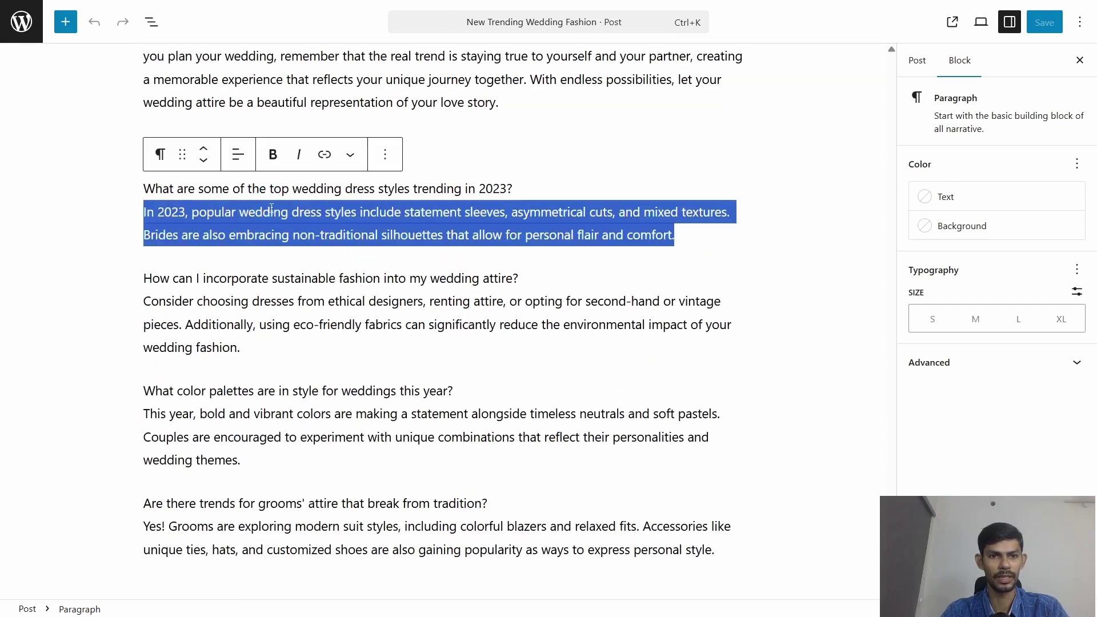
left_click(331, 218)
left_click(471, 151)
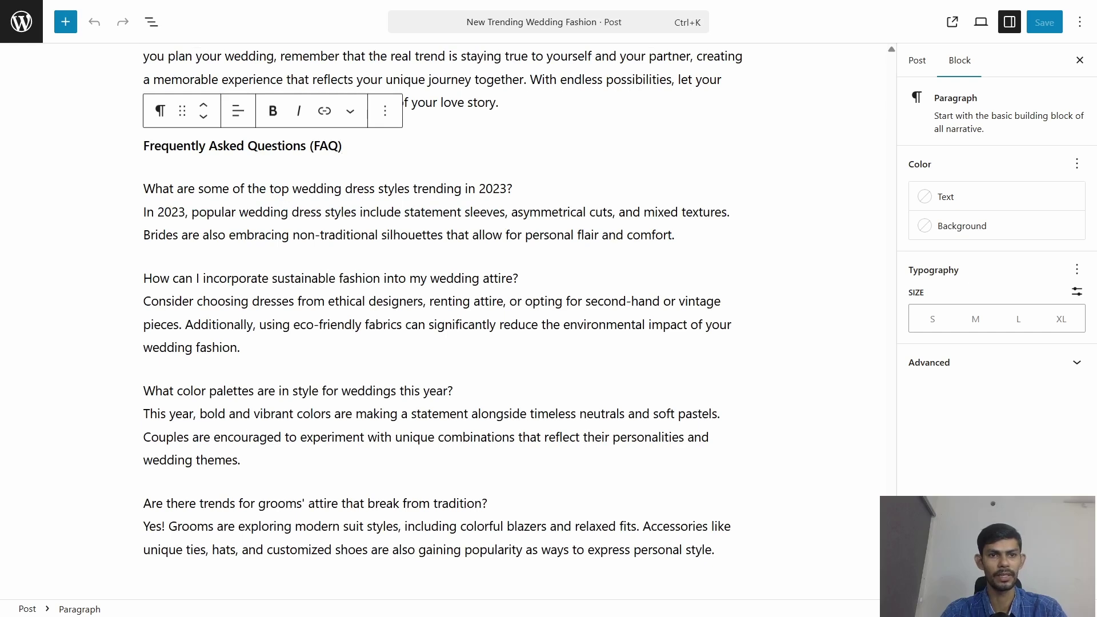
key("shift+Home")
left_click(299, 111)
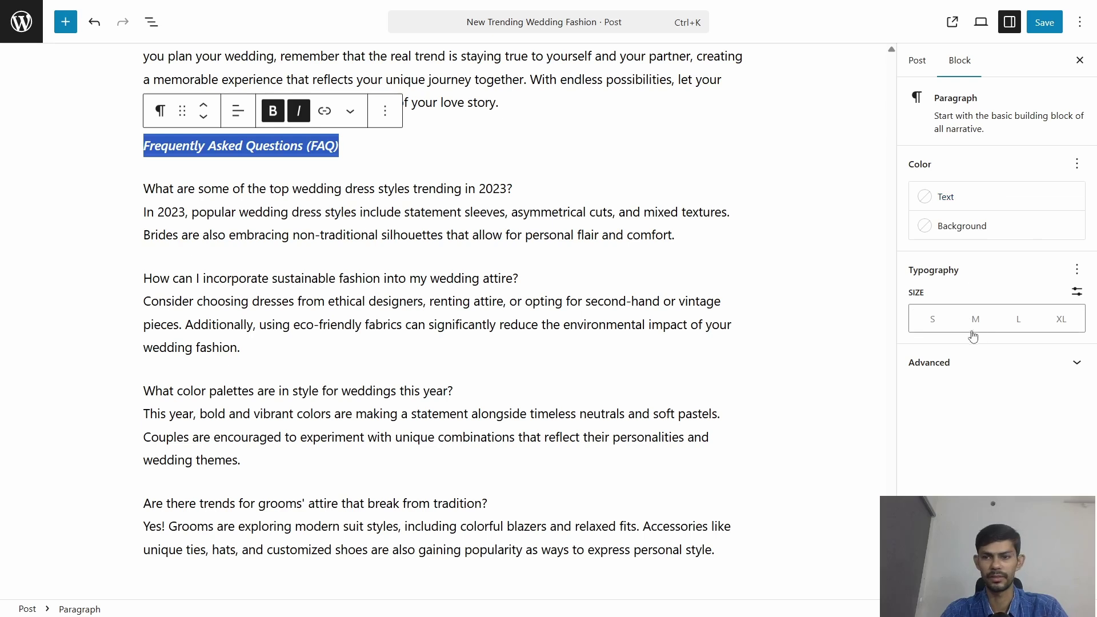
left_click(916, 63)
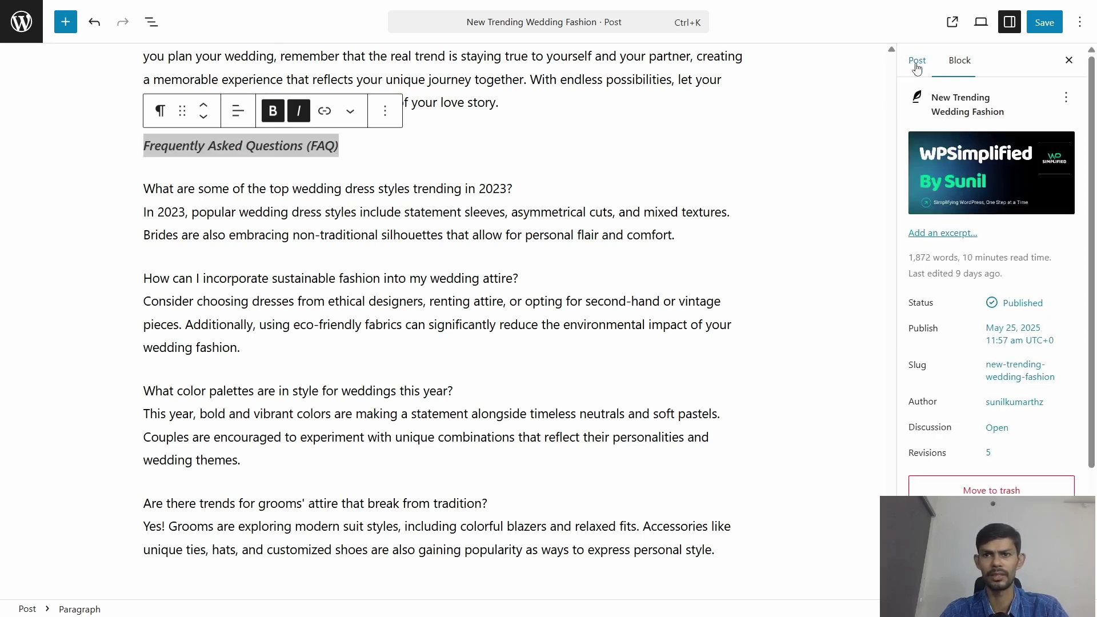
left_click(1041, 26)
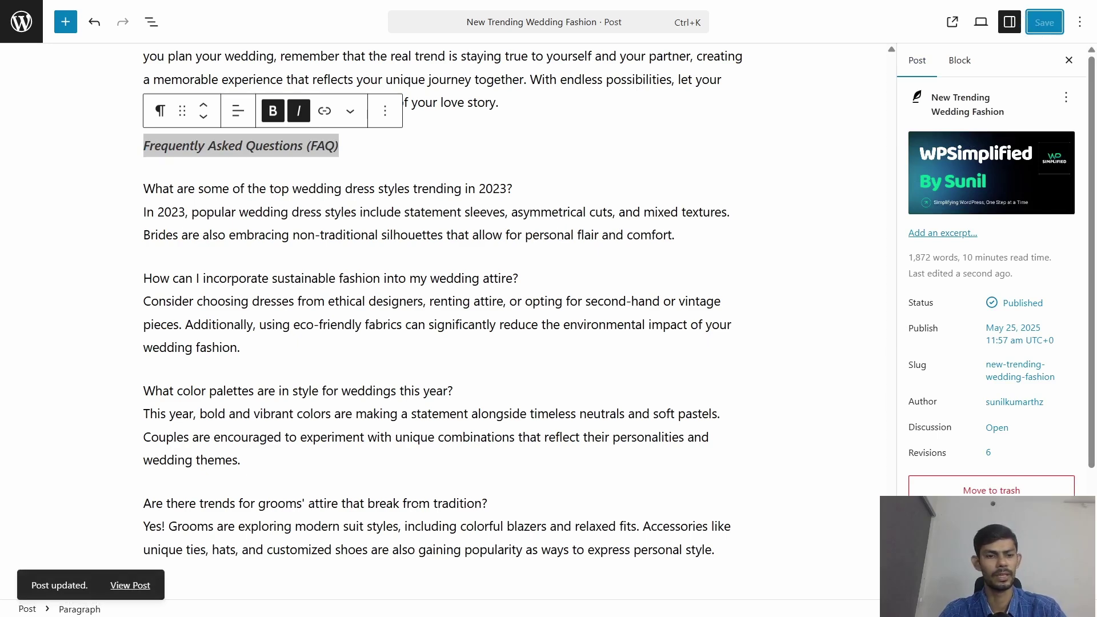
View the updated post on the live site and check its content down to the FAQ section.
left_click(140, 586)
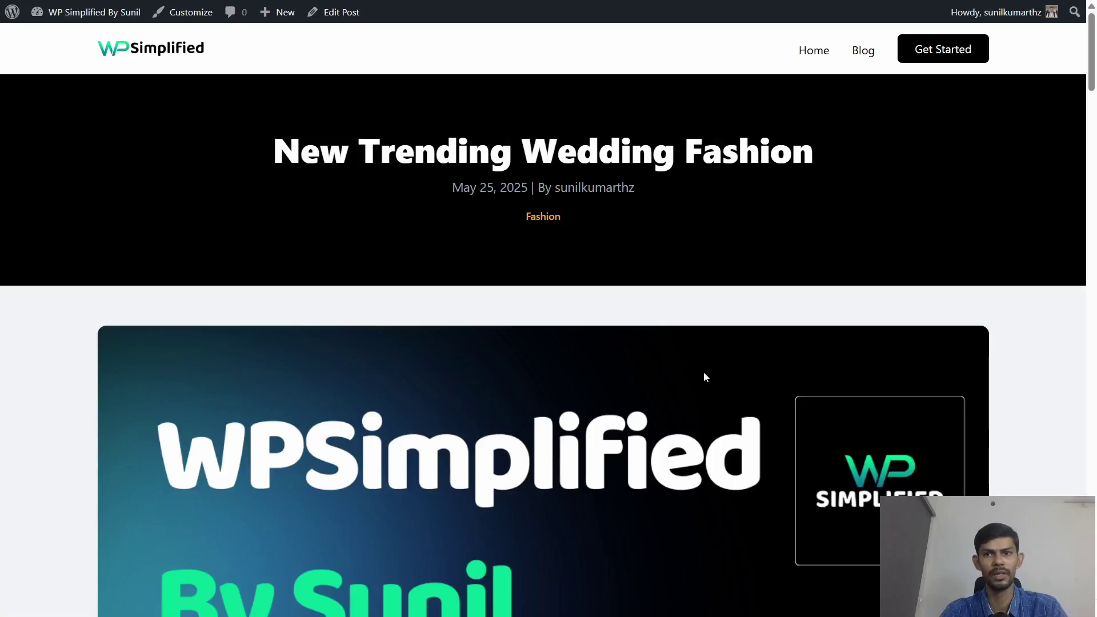
scroll(806, 380, "down", 4)
scroll(806, 380, "down", 7)
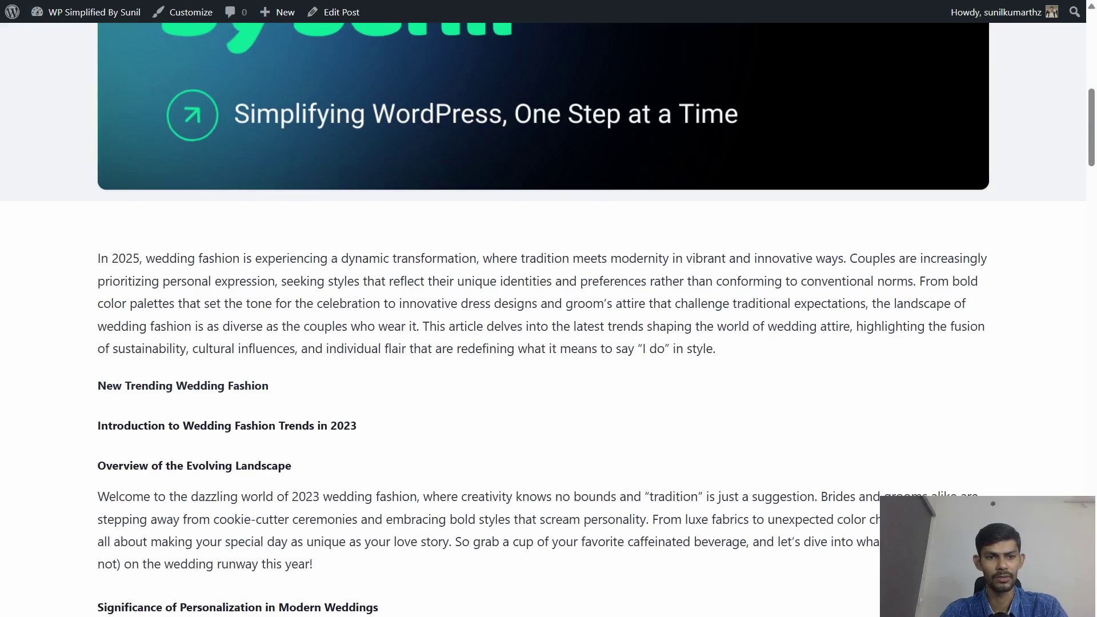
scroll(463, 448, "down", 20)
scroll(463, 448, "down", 20)
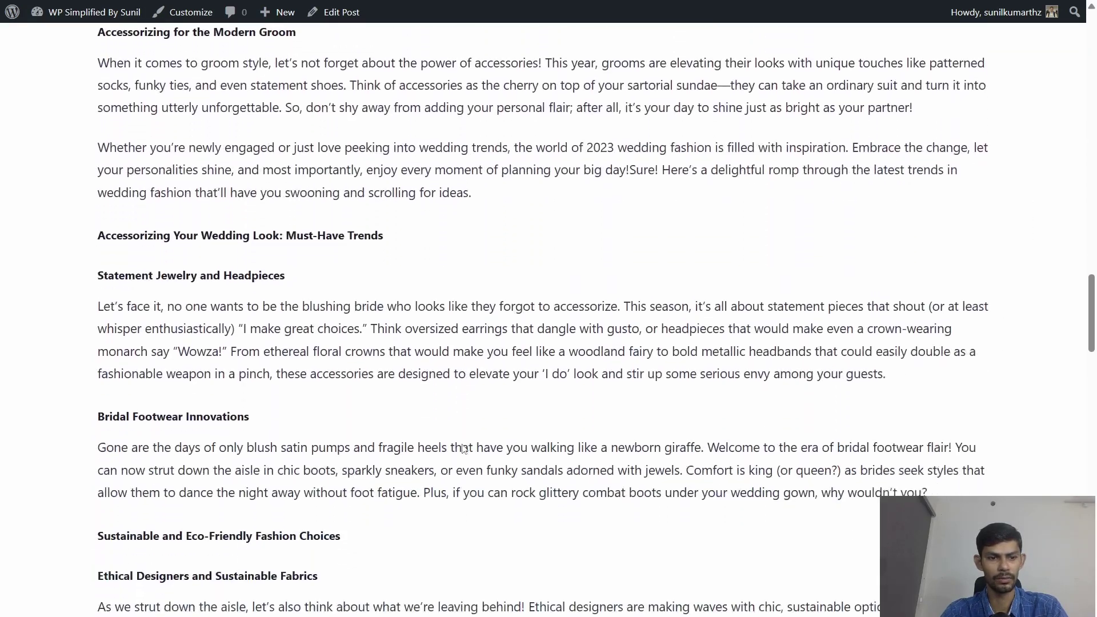
scroll(186, 195, "down", 5)
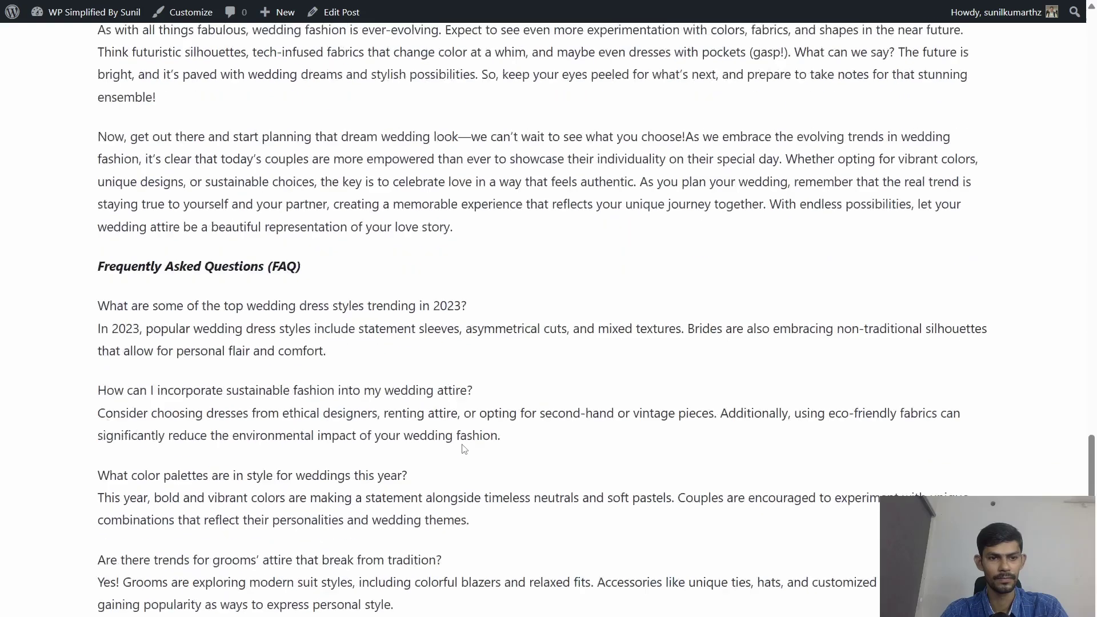
Check the italic FAQ heading, the post's tags and the author section on the live page, and return to the page's beginning.
triple_click(249, 181)
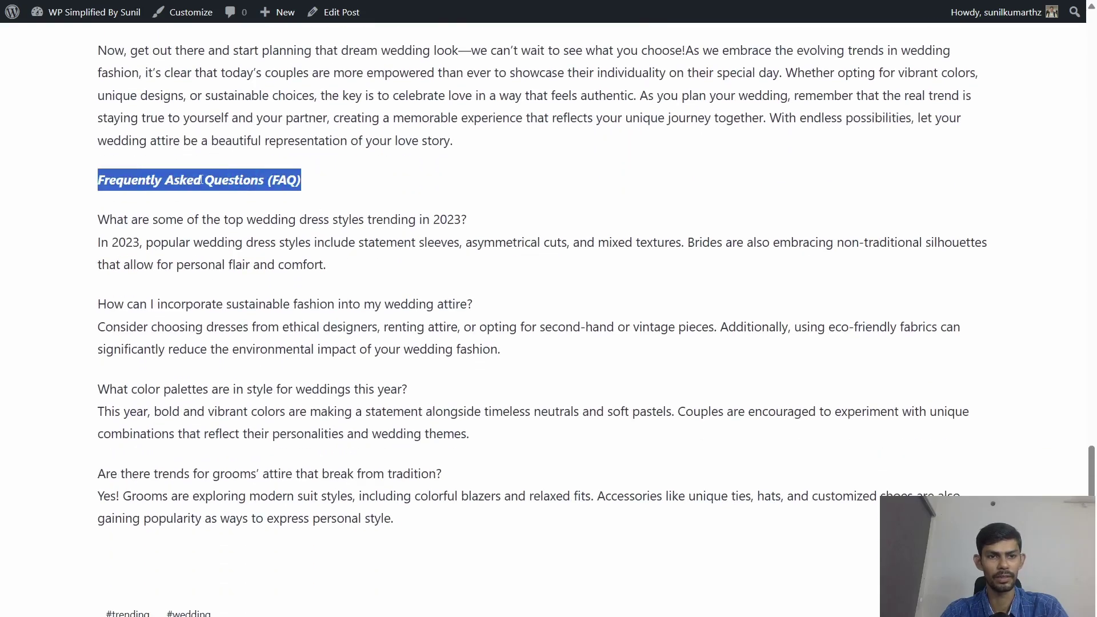
left_click(257, 199)
scroll(330, 217, "down", 7)
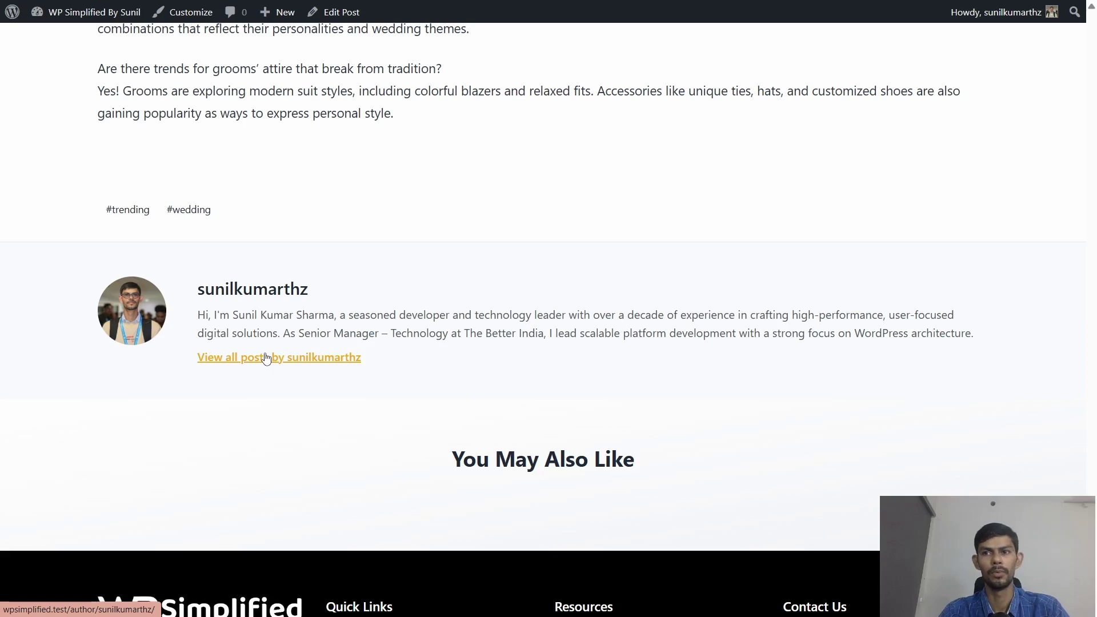
scroll(305, 288, "up", 15)
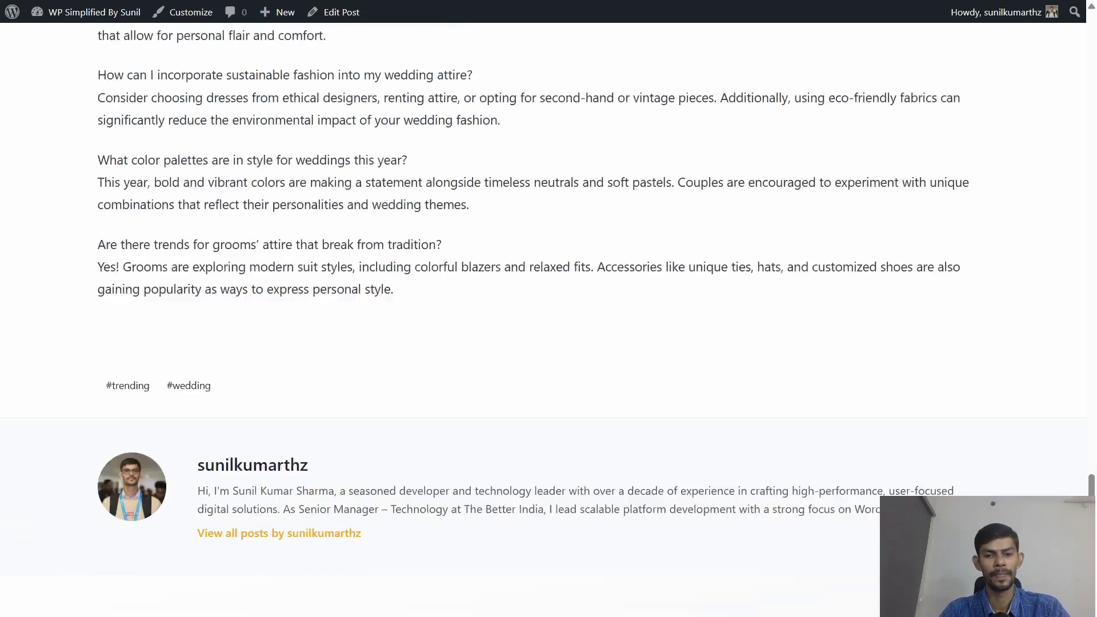
scroll(582, 336, "up", 5)
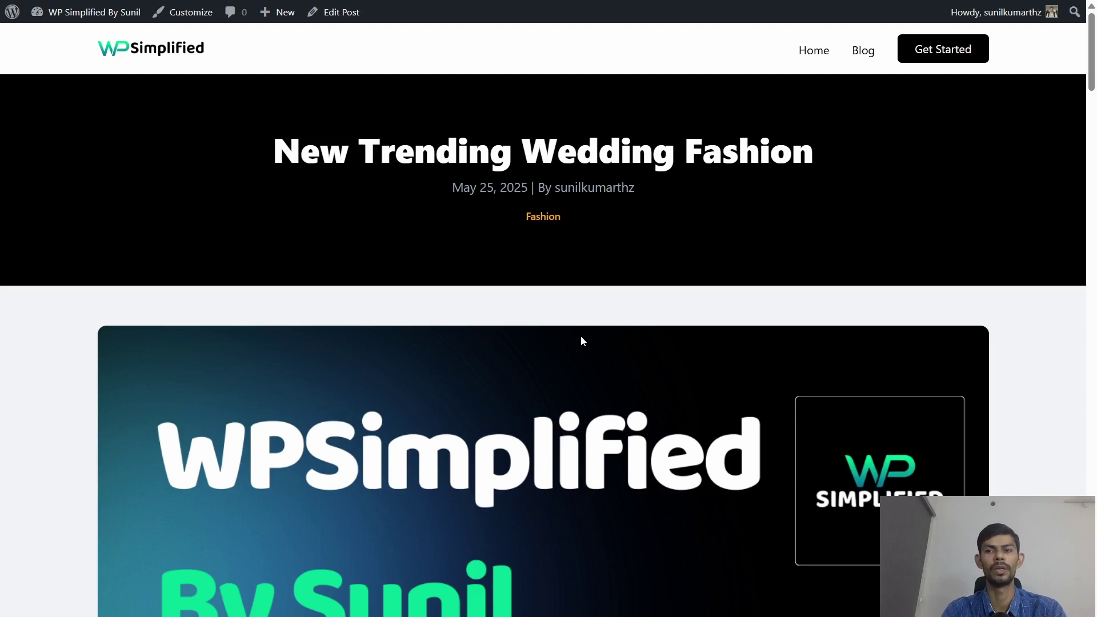
Review the live post's featured image, introductory paragraph and first headings.
scroll(580, 337, "down", 3)
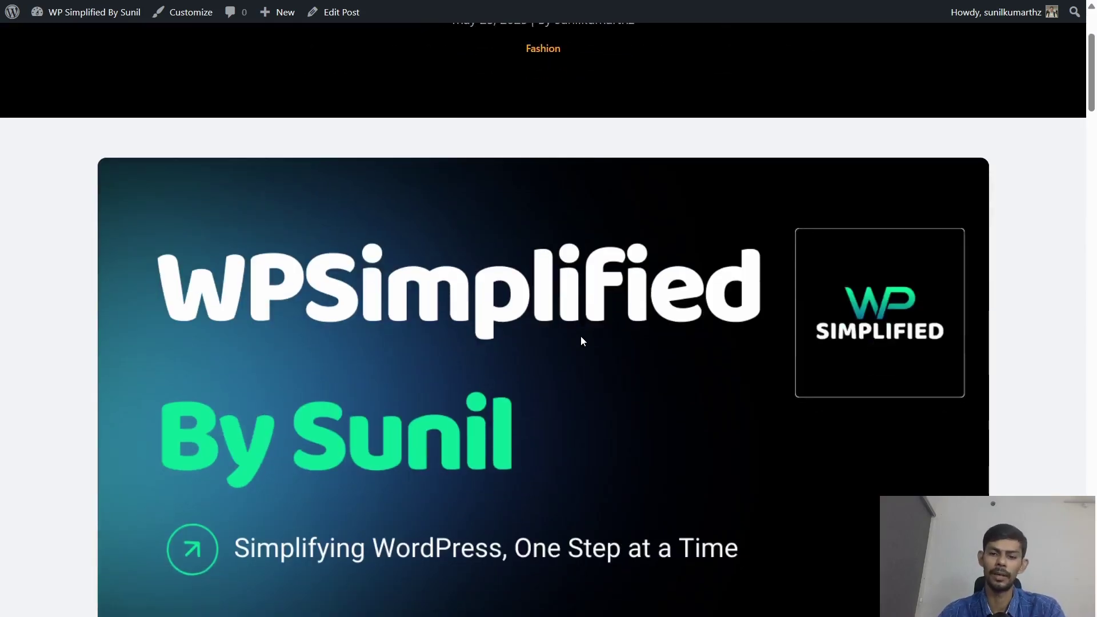
scroll(581, 337, "down", 1)
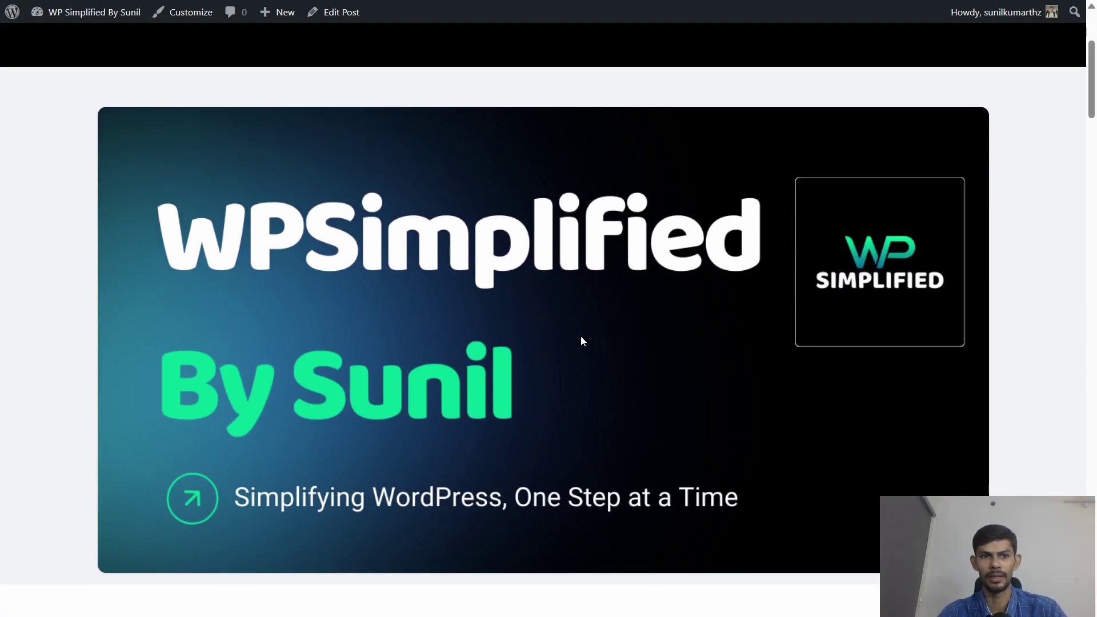
scroll(580, 339, "down", 3)
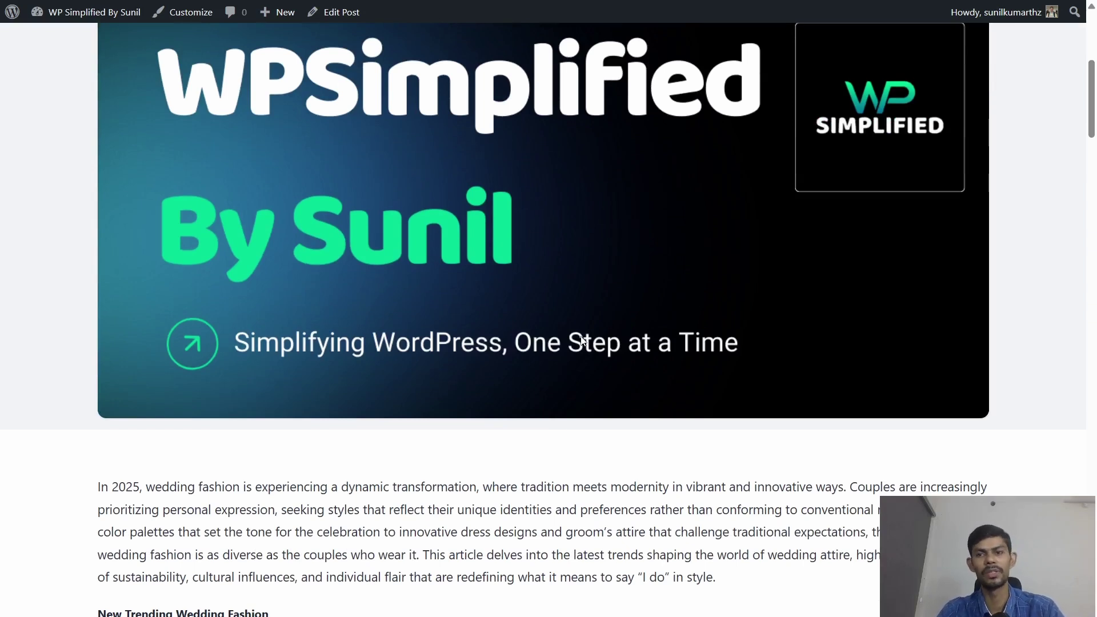
scroll(581, 339, "down", 3)
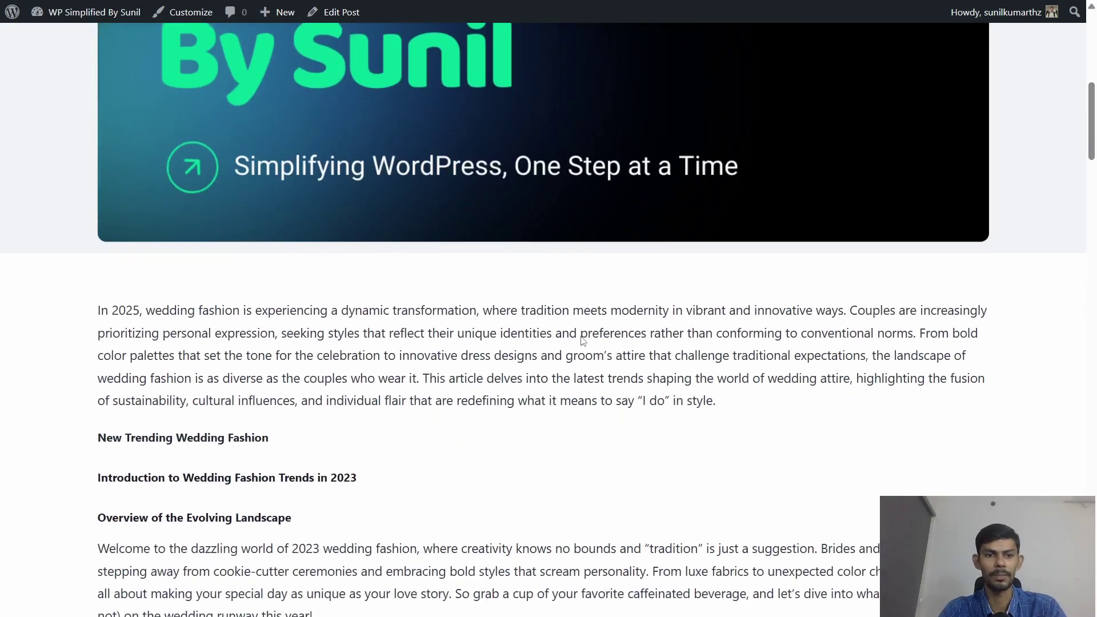
triple_click(479, 344)
scroll(478, 344, "down", 1)
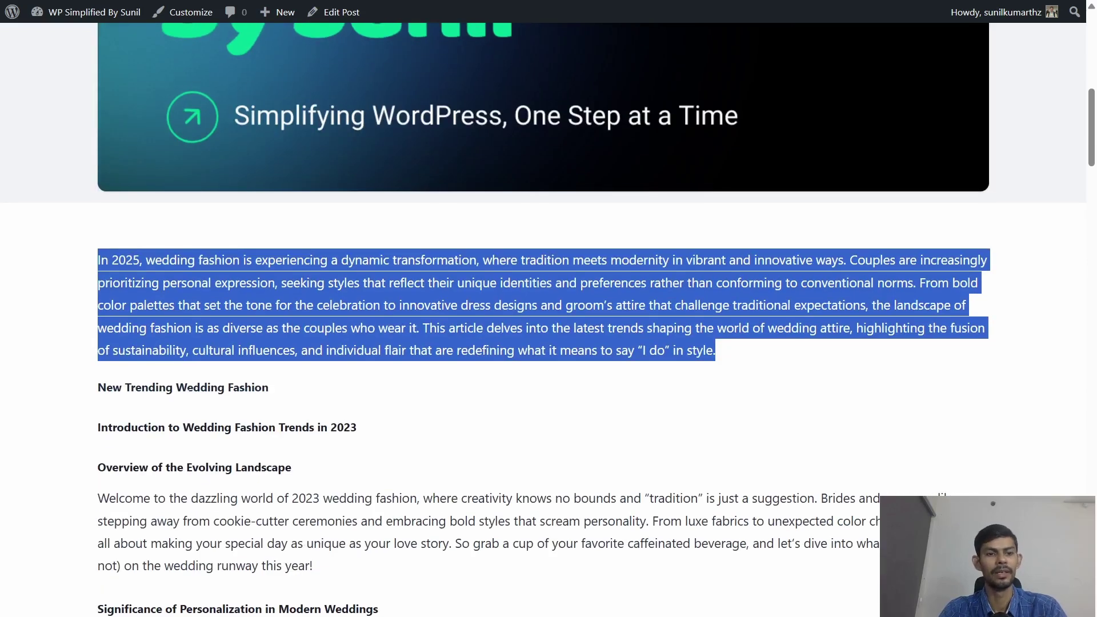
double_click(200, 388)
scroll(453, 429, "down", 4)
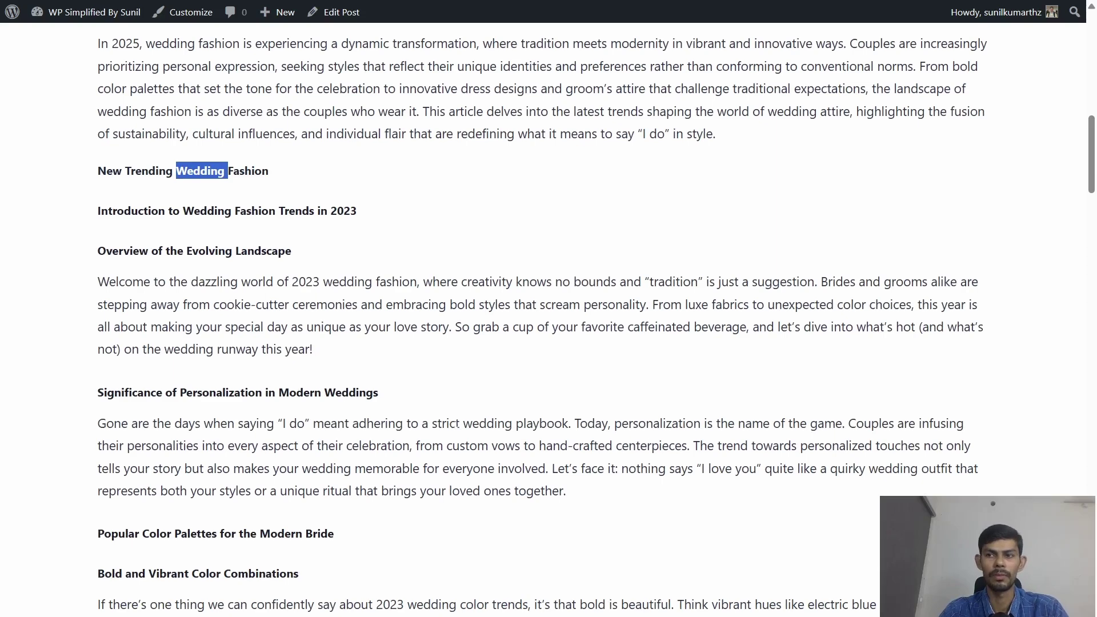
scroll(457, 424, "up", 14)
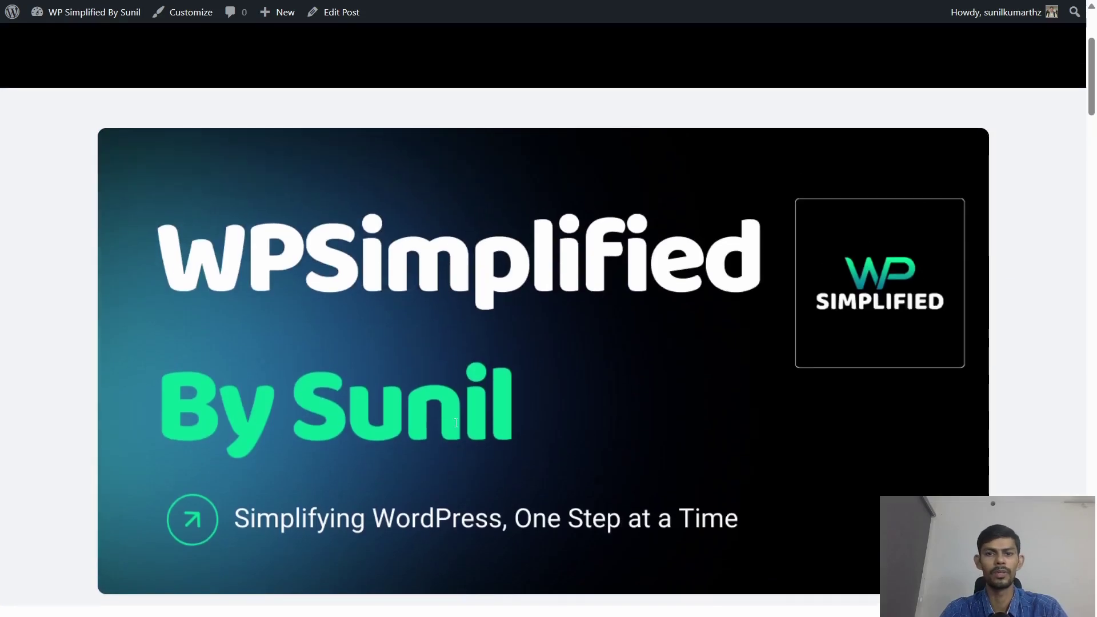
Read through the remaining sections of the live post to the "Frequently Asked Questions (FAQ)" line, and return to the post title.
scroll(456, 423, "down", 20)
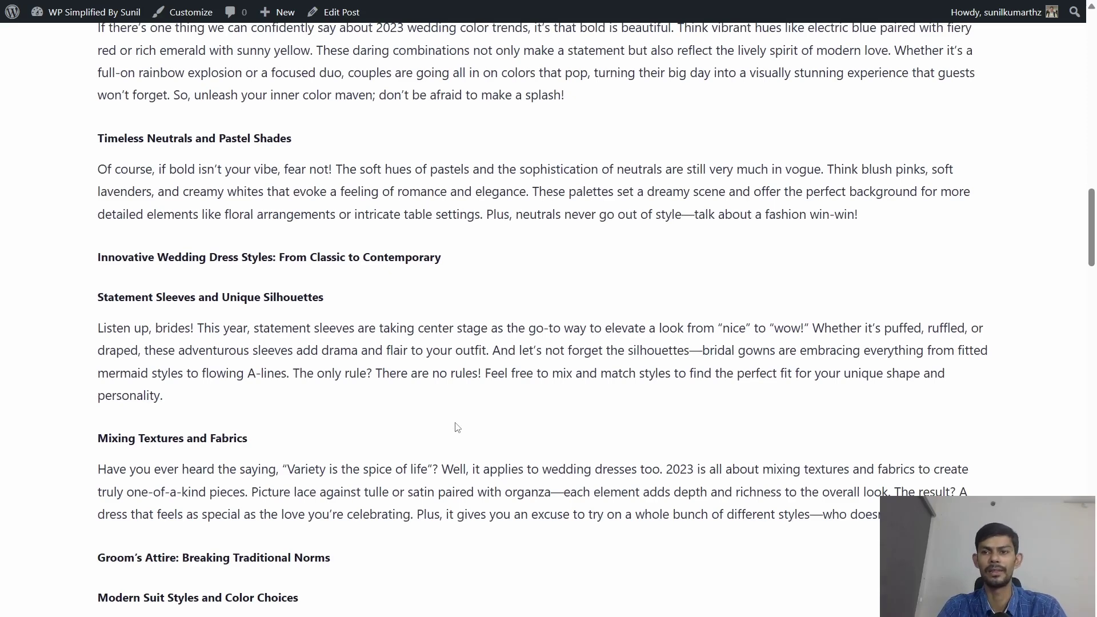
scroll(456, 423, "down", 20)
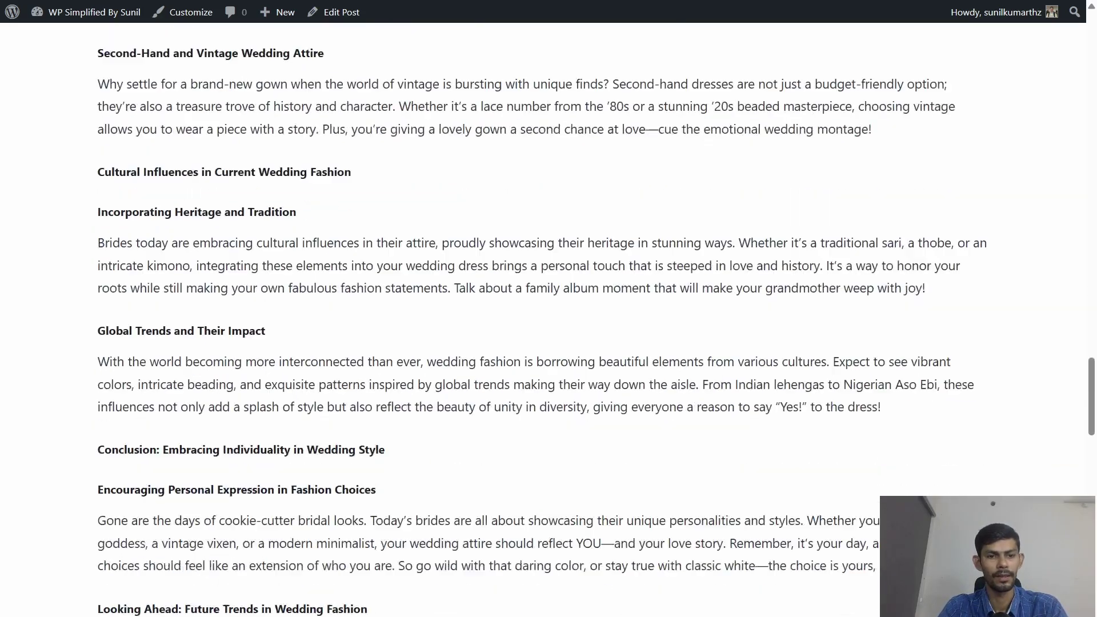
scroll(457, 427, "down", 3)
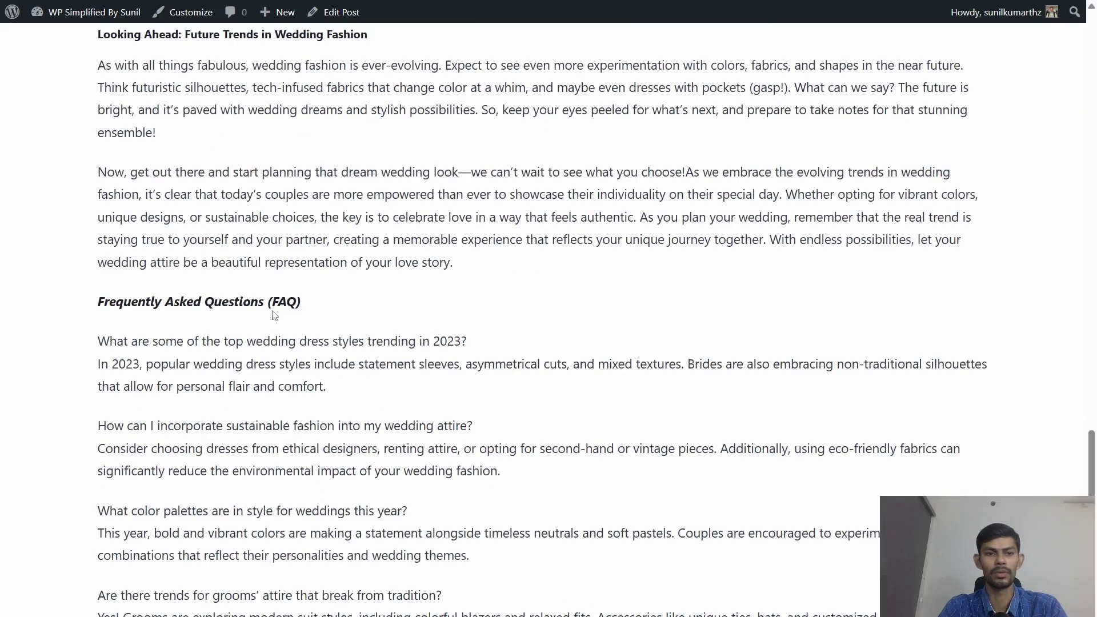
triple_click(243, 302)
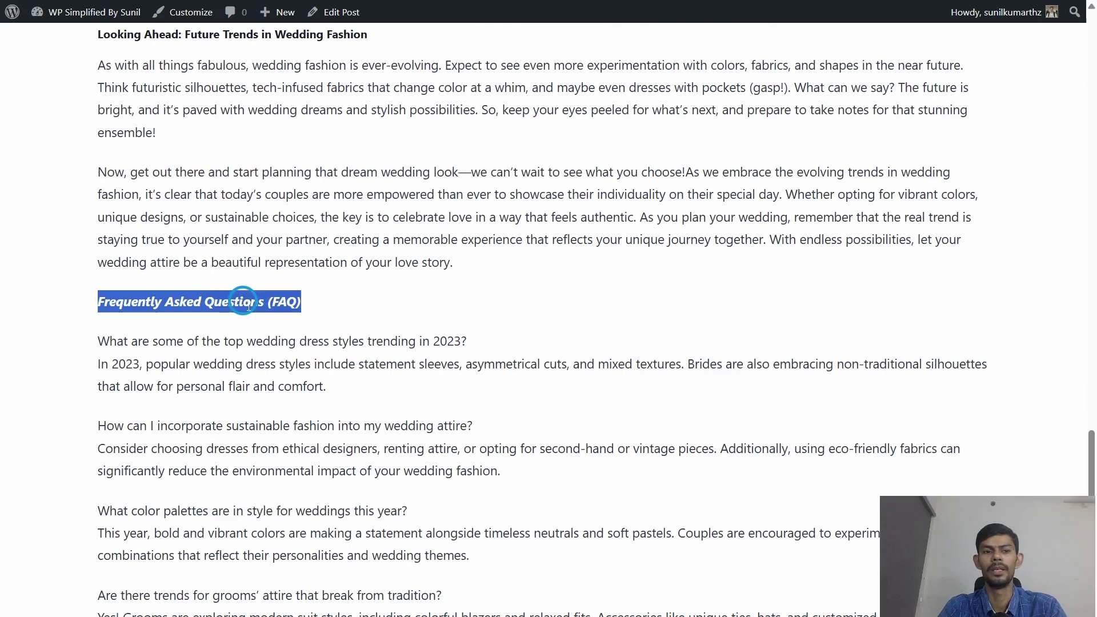
left_click(444, 313)
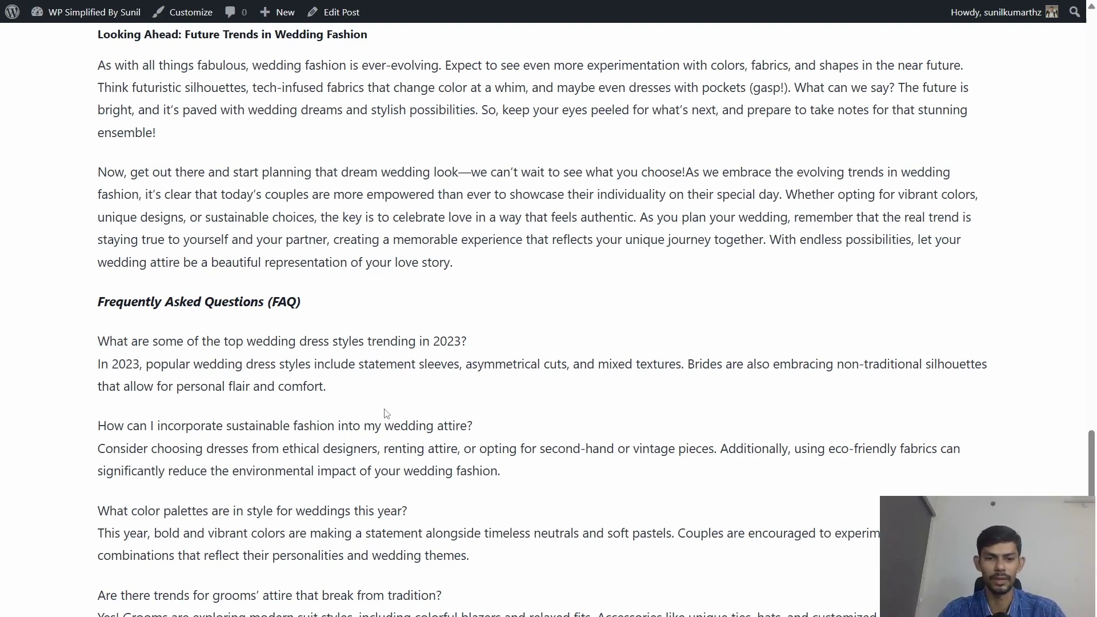
scroll(386, 413, "up", 20)
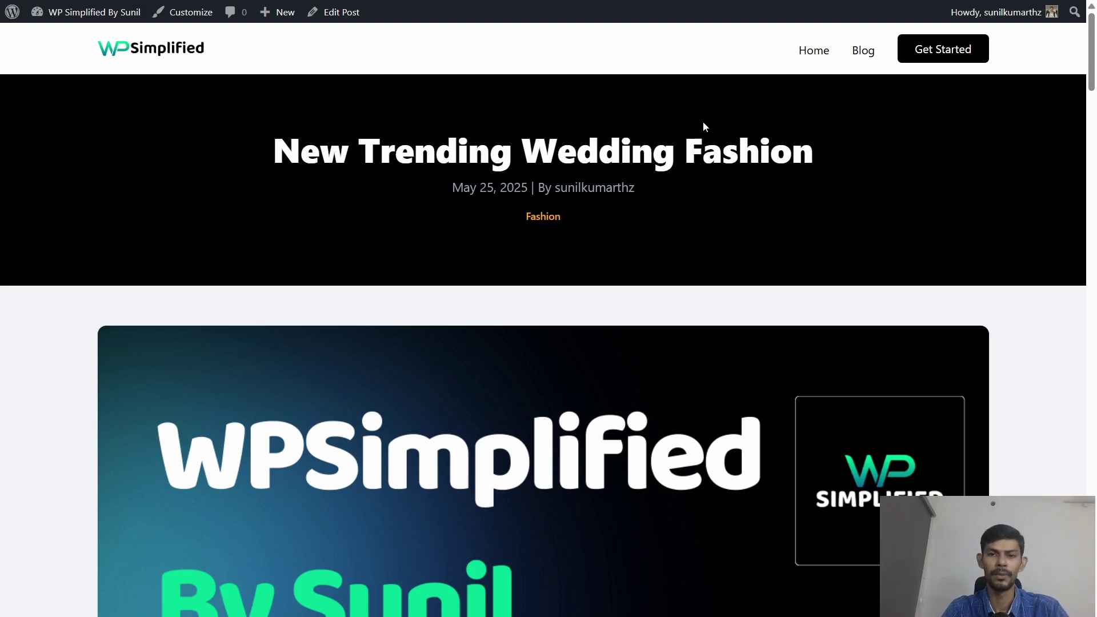
Open the site's Blog page and look through the listed posts to the footer.
left_click(866, 57)
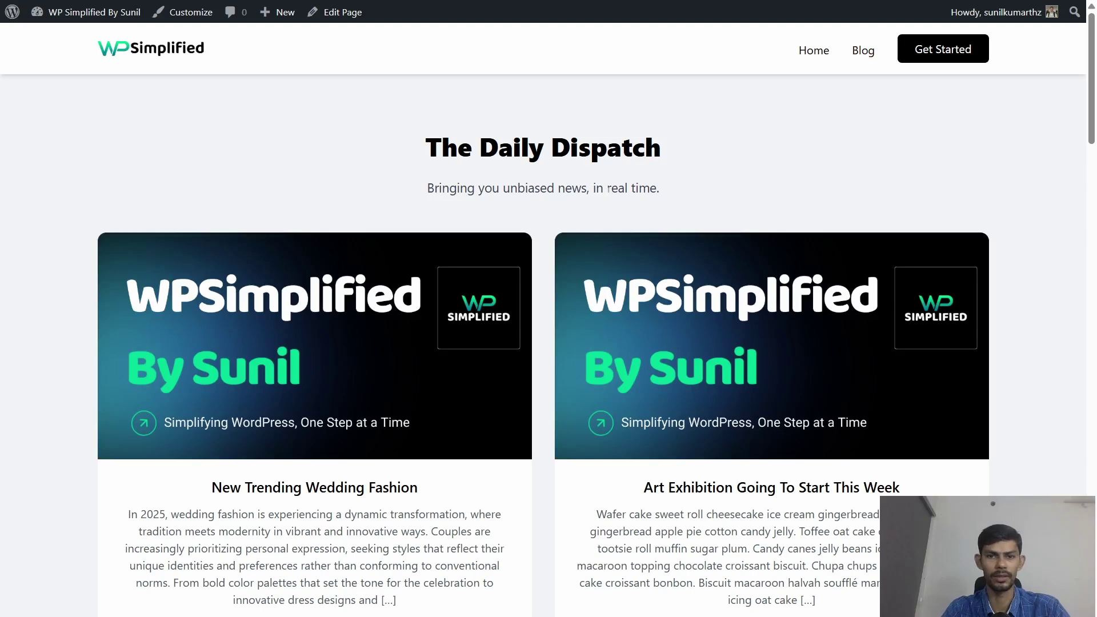
scroll(478, 265, "down", 4)
scroll(793, 216, "down", 8)
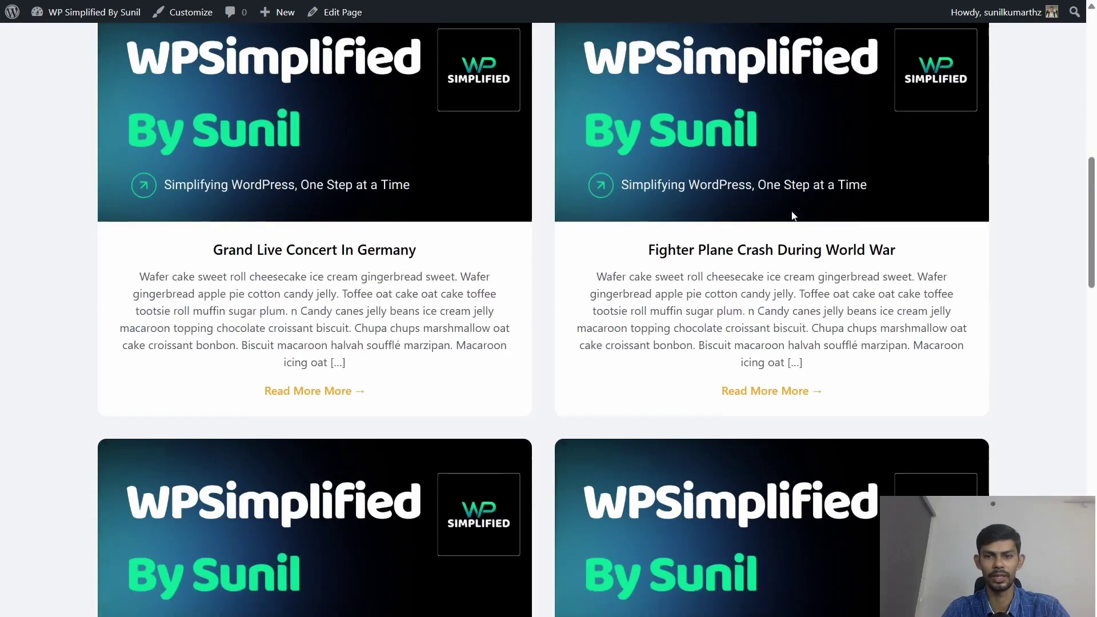
scroll(433, 434, "down", 15)
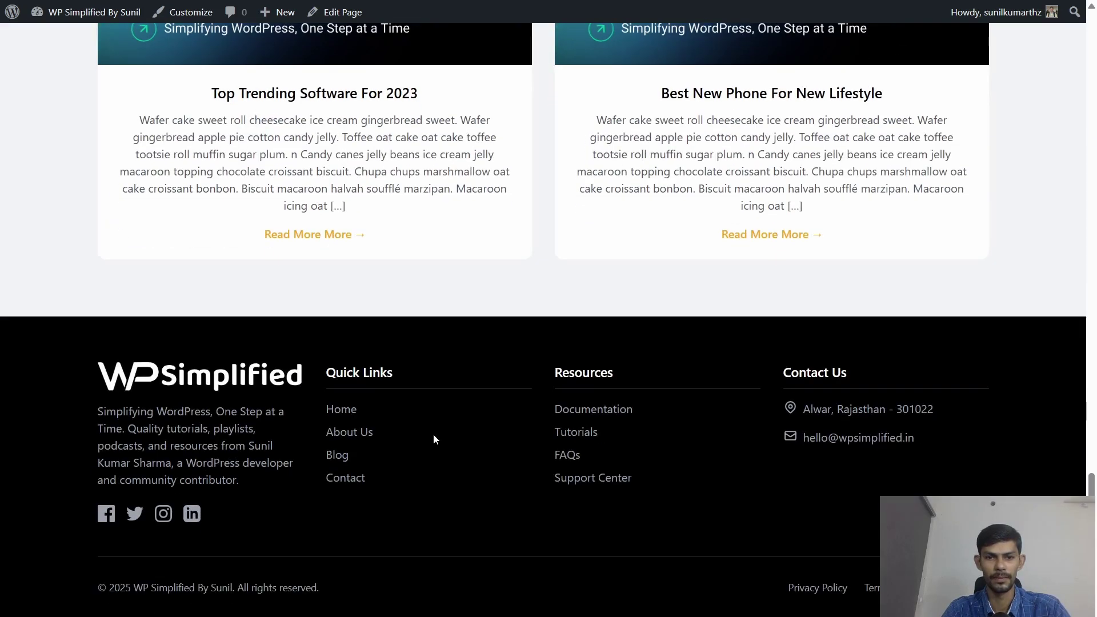
Open the post "Best New Phone For New Lifestyle" from the blog listing and view its content.
left_click(753, 239)
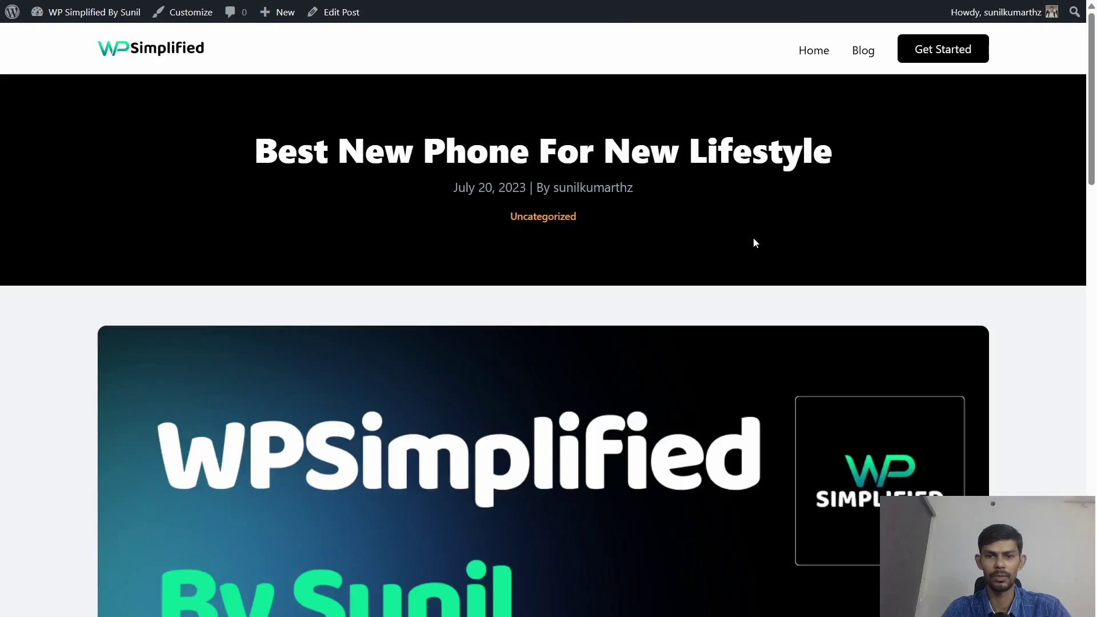
scroll(753, 237, "down", 20)
scroll(752, 237, "up", 5)
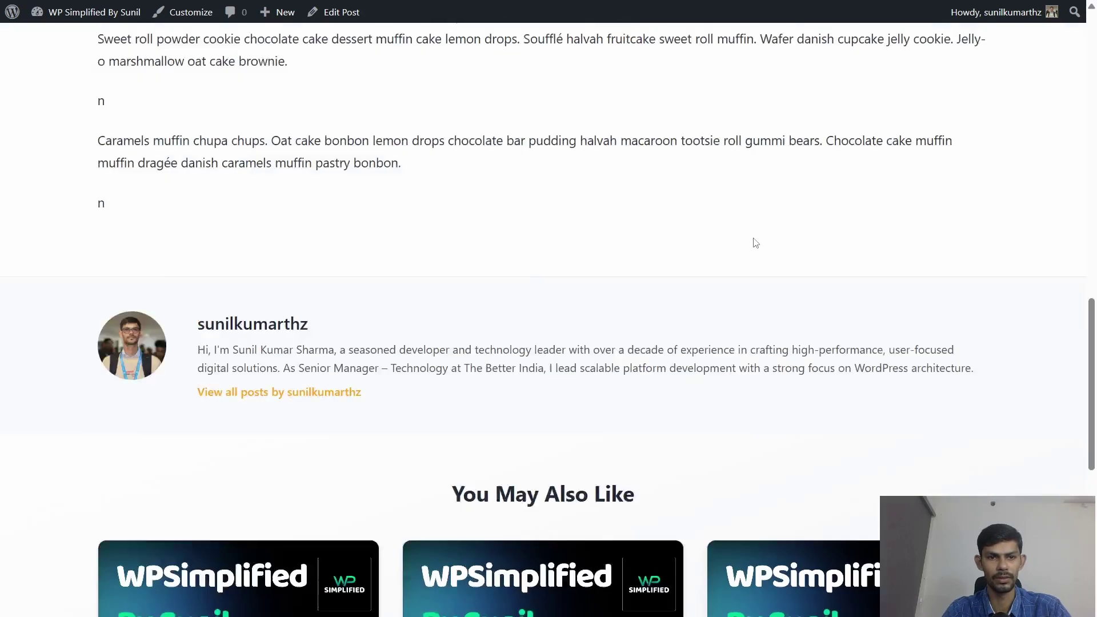
scroll(755, 243, "up", 15)
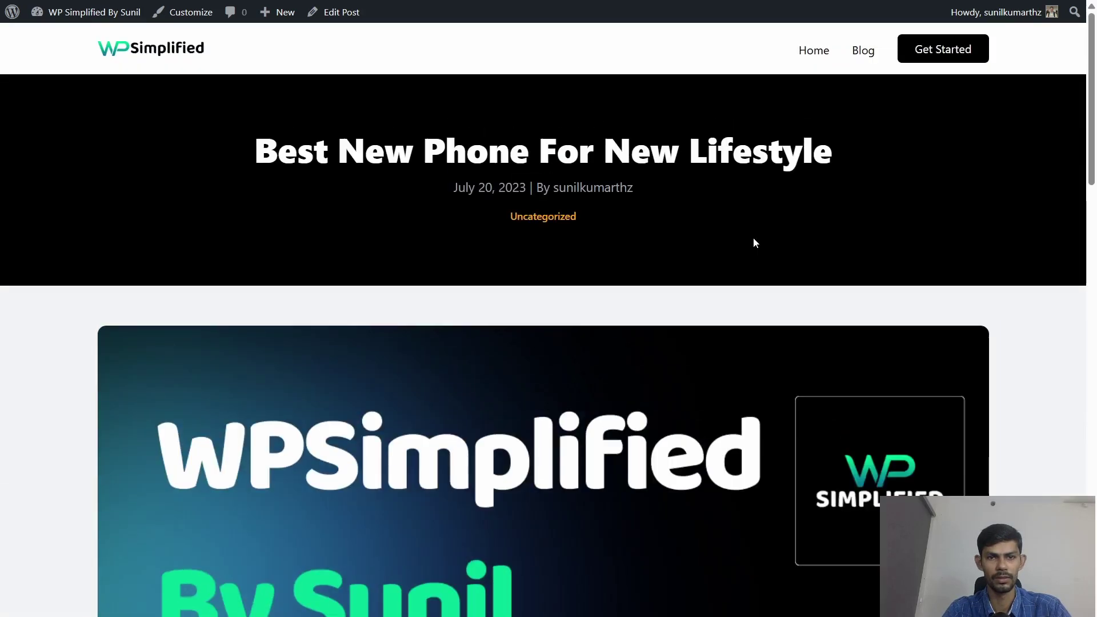
Open "Best New Phone For New Lifestyle" for editing from its live page and review the post settings, including its categories.
left_click(337, 12)
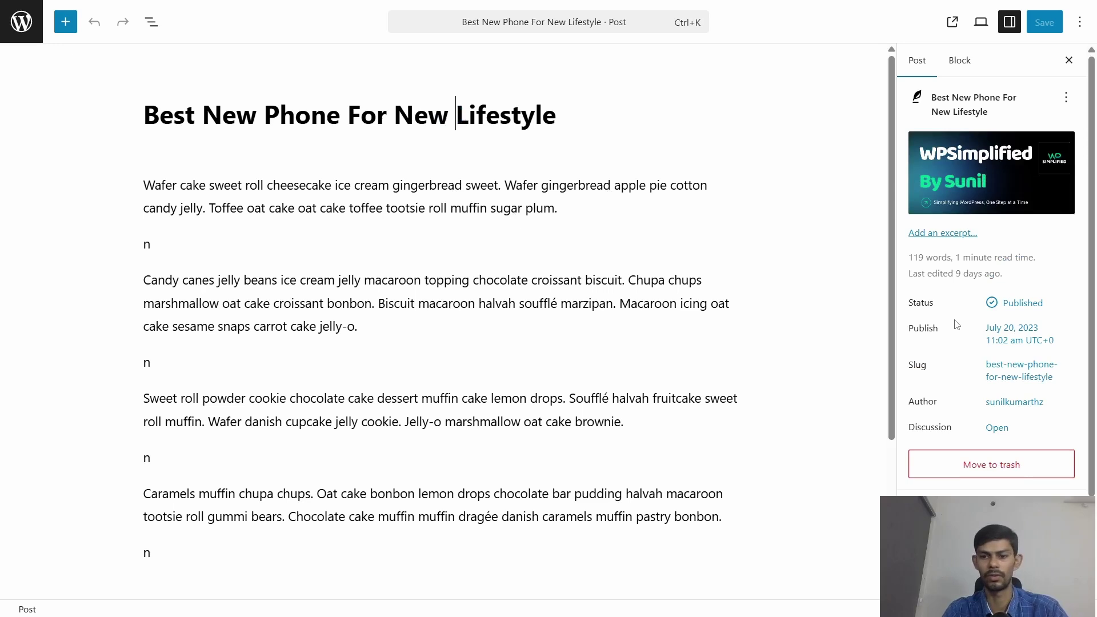
scroll(957, 325, "down", 2)
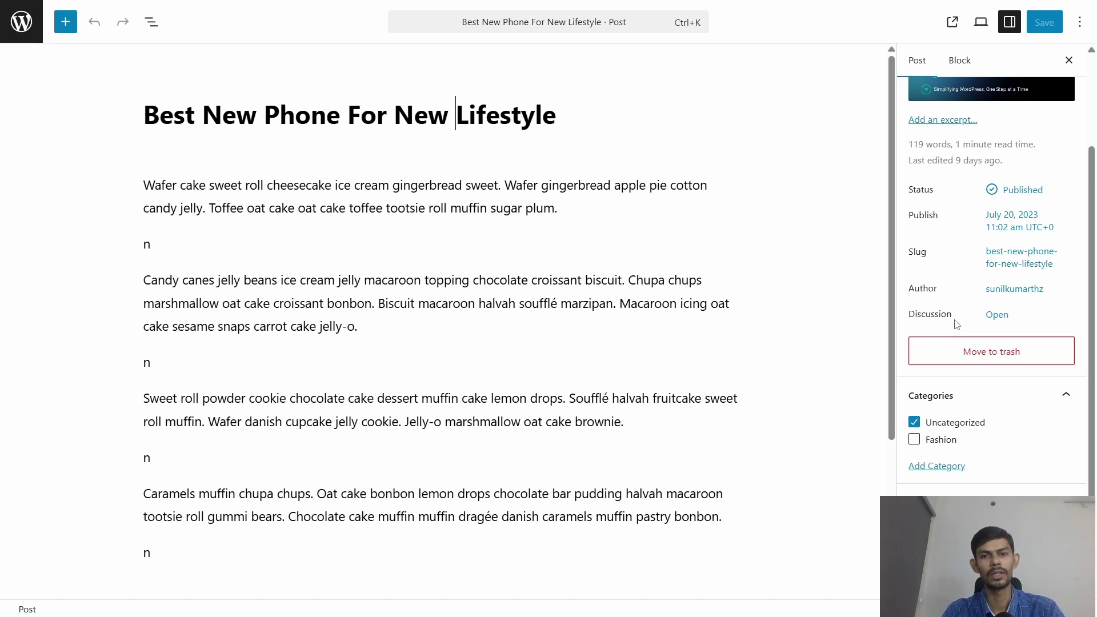
scroll(957, 324, "up", 3)
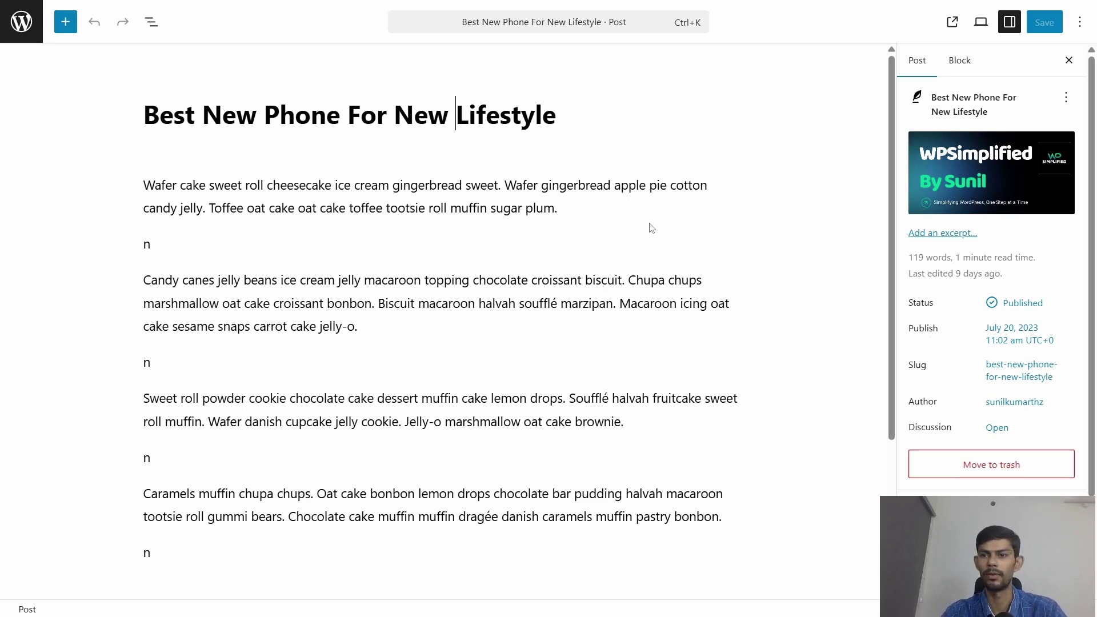
Leave the editor for the posts list and look through all listed posts.
left_click(22, 22)
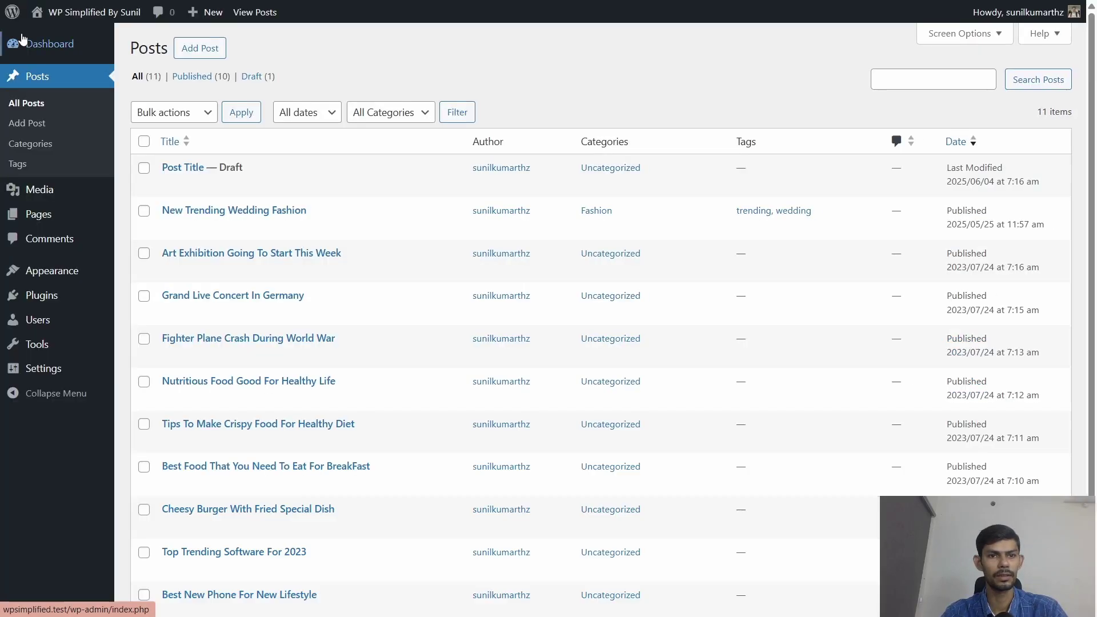
scroll(263, 461, "down", 2)
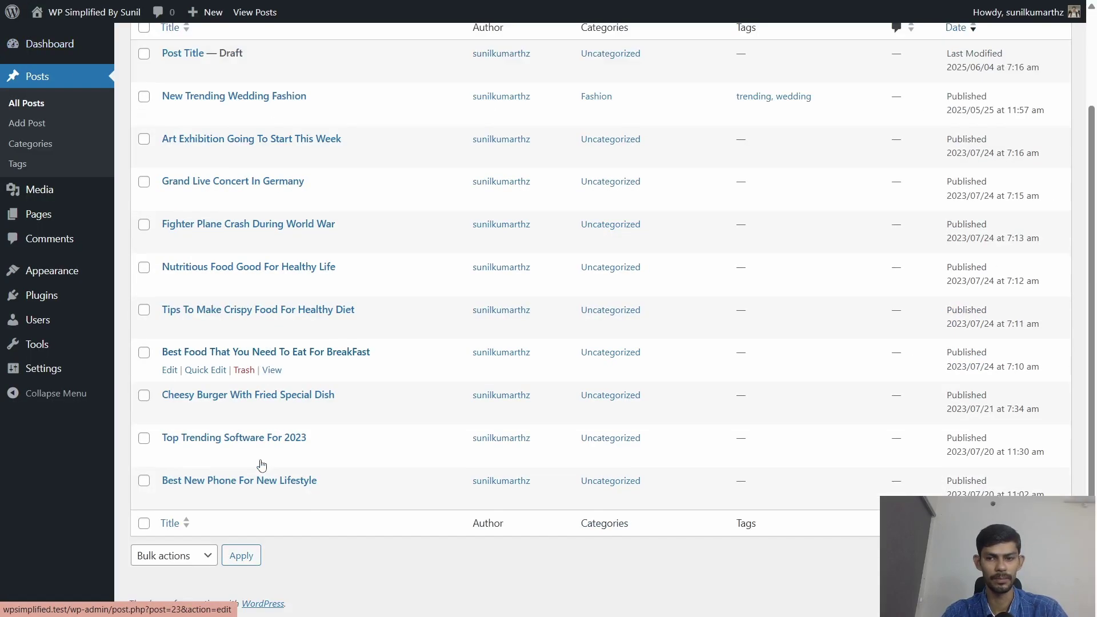
scroll(261, 465, "up", 2)
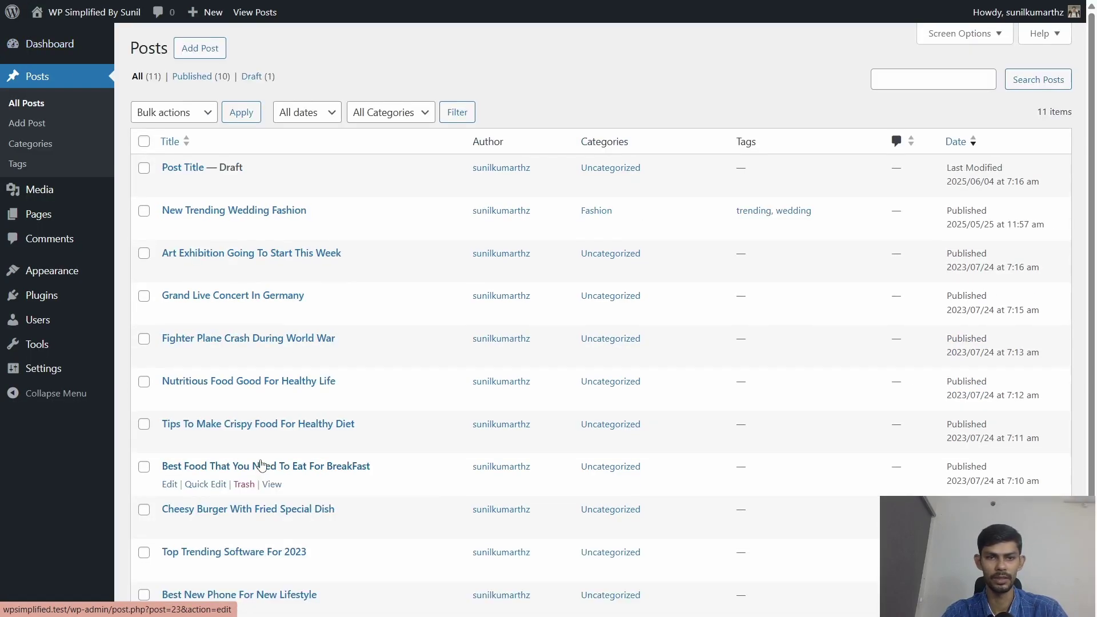
Select all posts in the list and view the available bulk actions without choosing one.
left_click(144, 142)
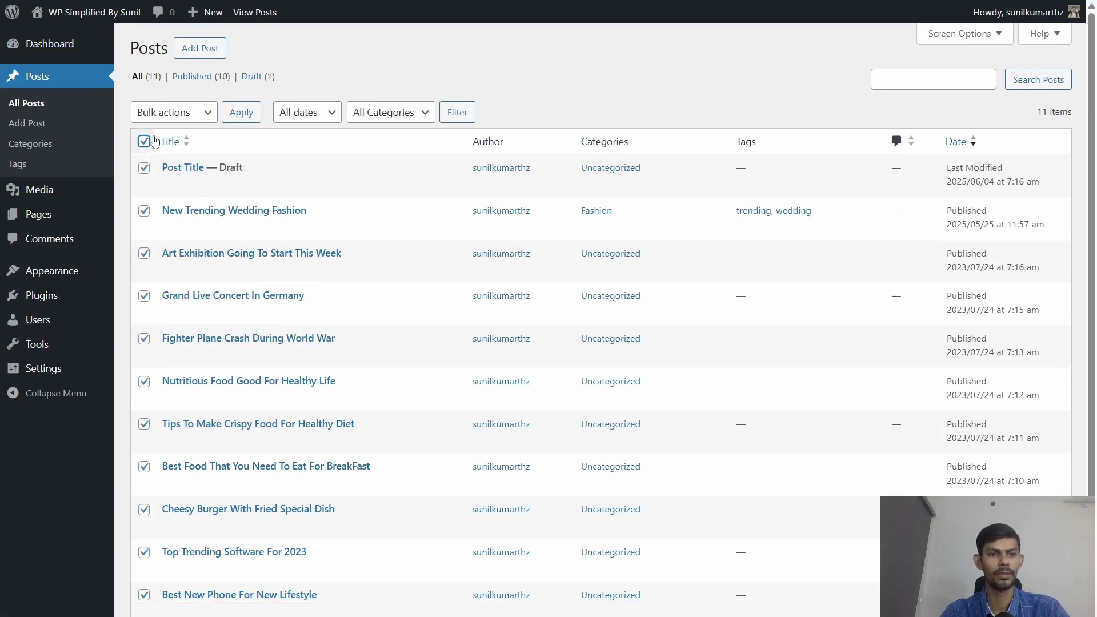
left_click(168, 115)
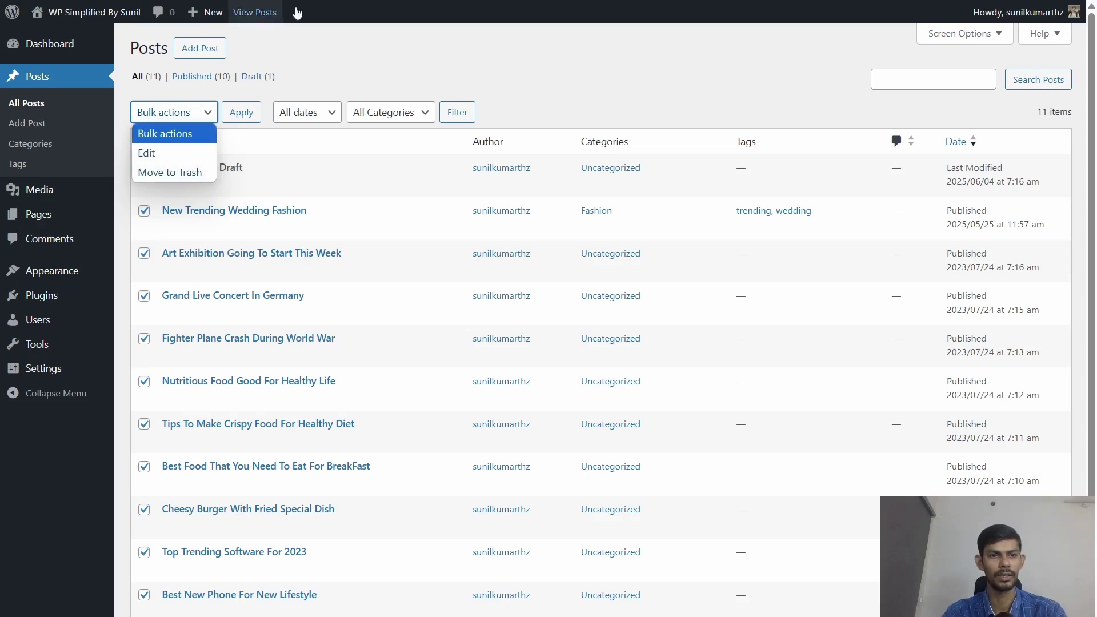
left_click(247, 153)
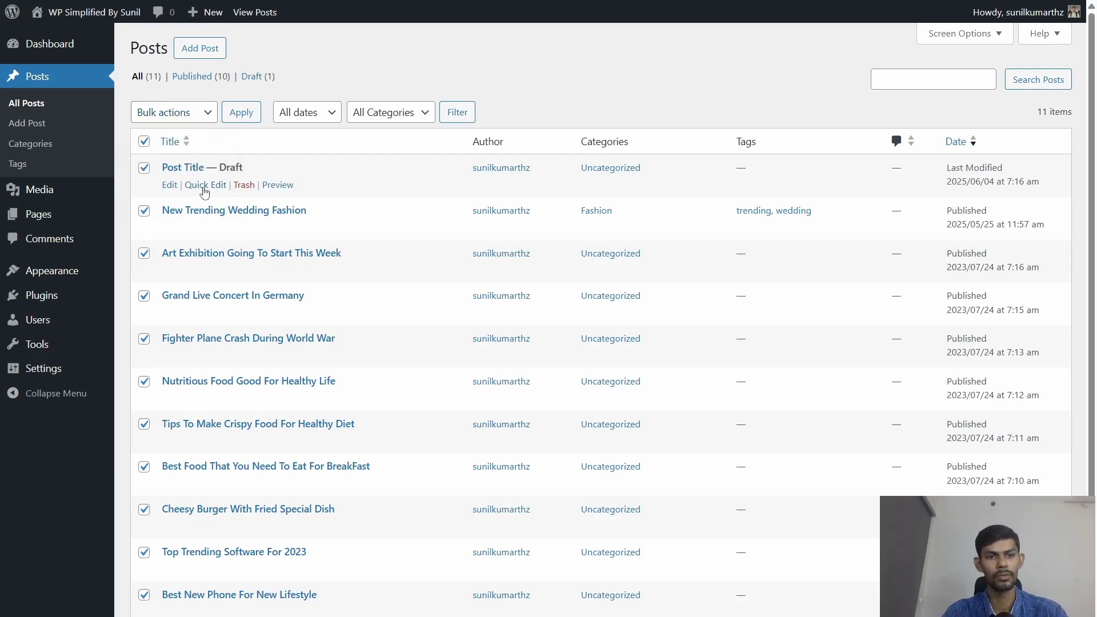
Open Quick Edit for the draft "Post Title", try the sticky post option on and off, and cancel without updating.
left_click(196, 182)
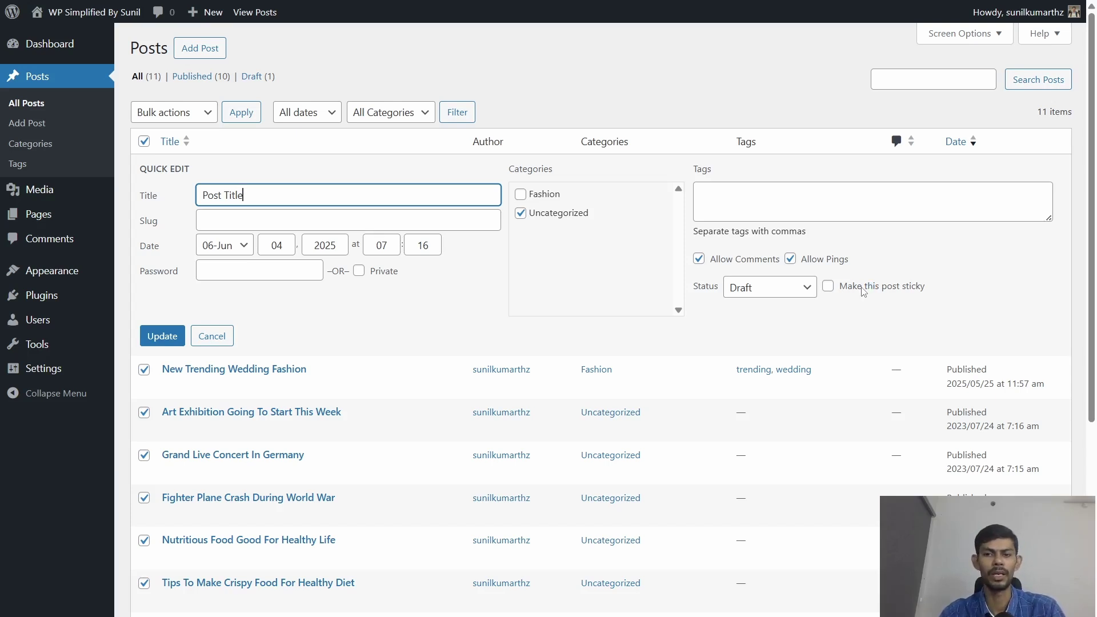
left_click(869, 292)
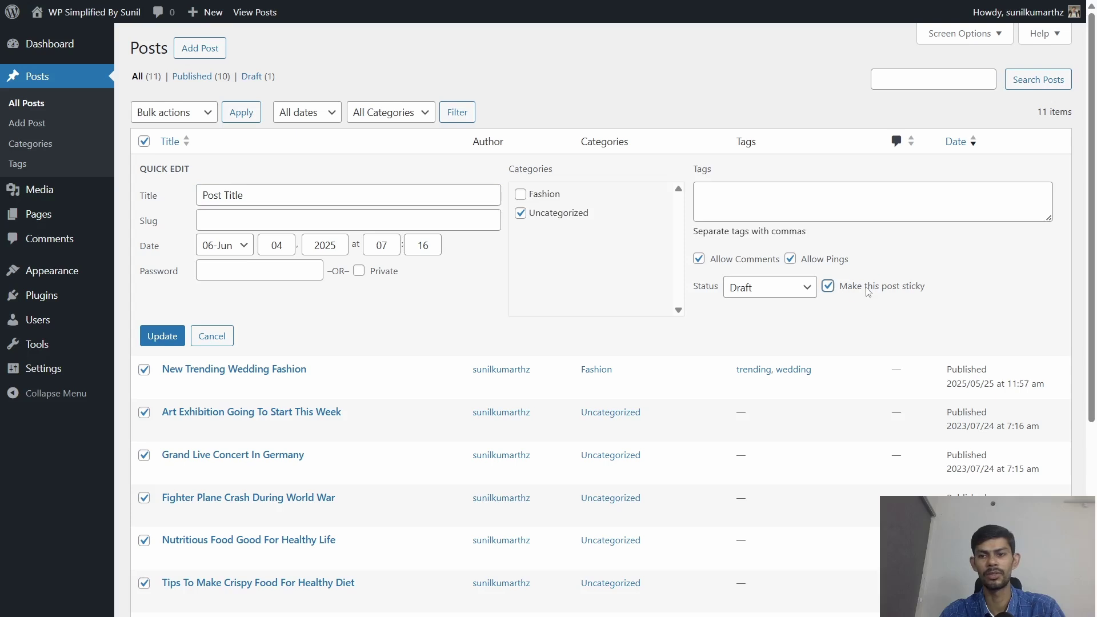
left_click(868, 292)
left_click(869, 292)
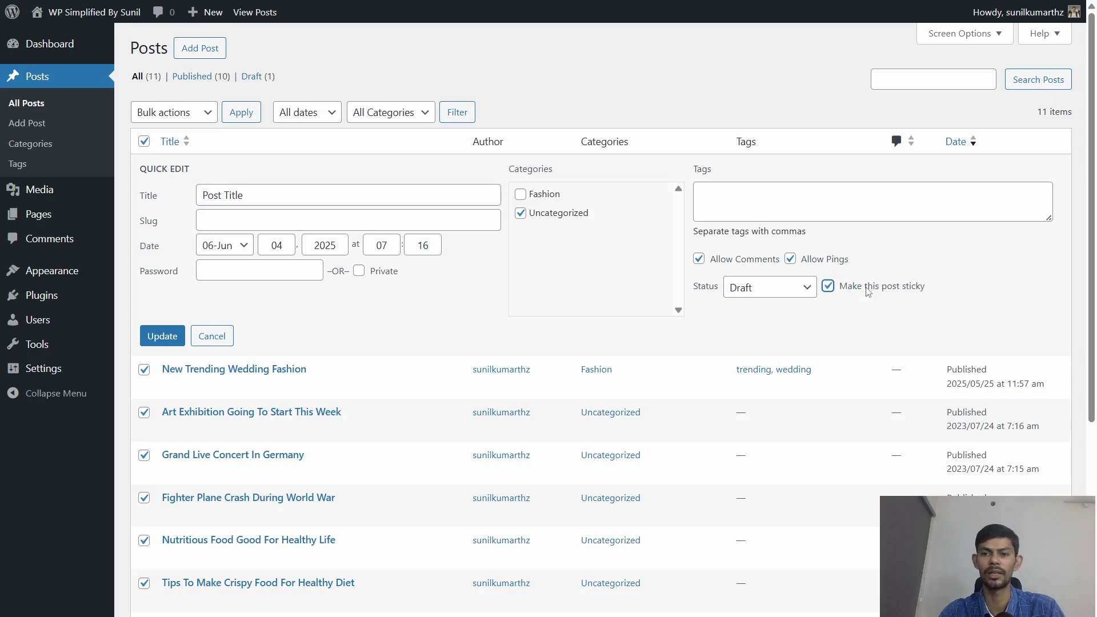
left_click(868, 292)
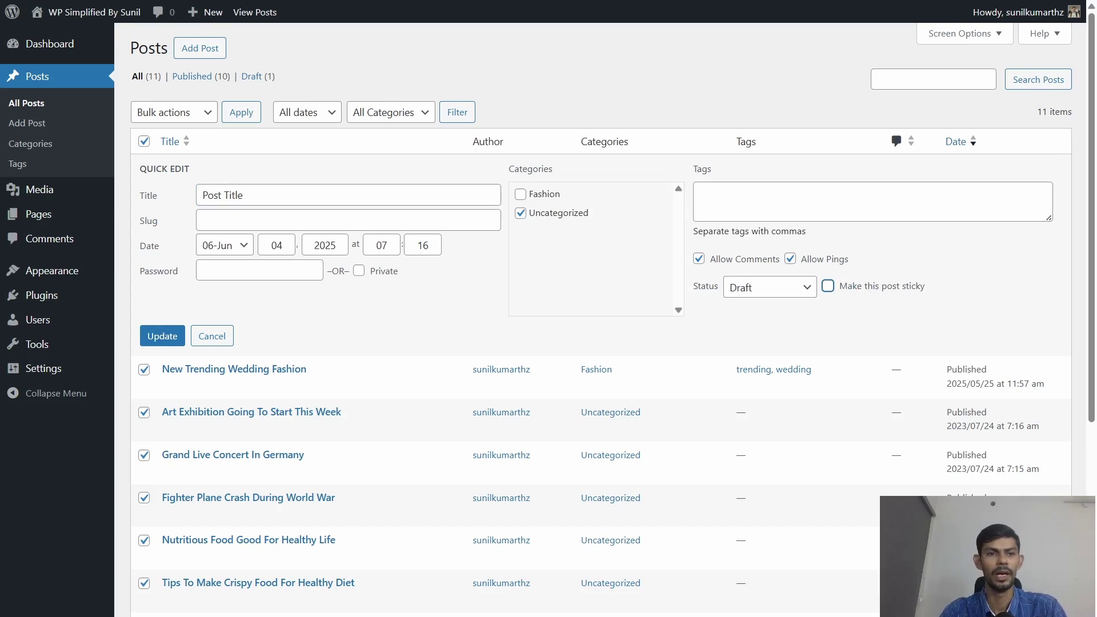
left_click(211, 338)
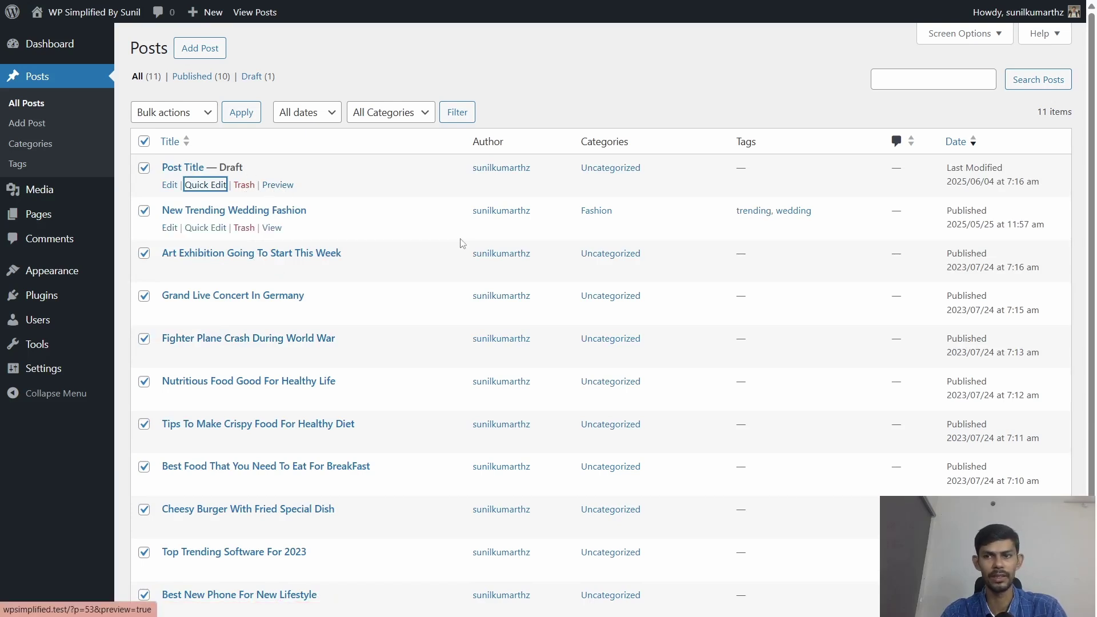
Look over the posts list and activate the post search field.
scroll(795, 311, "down", 2)
scroll(798, 310, "up", 2)
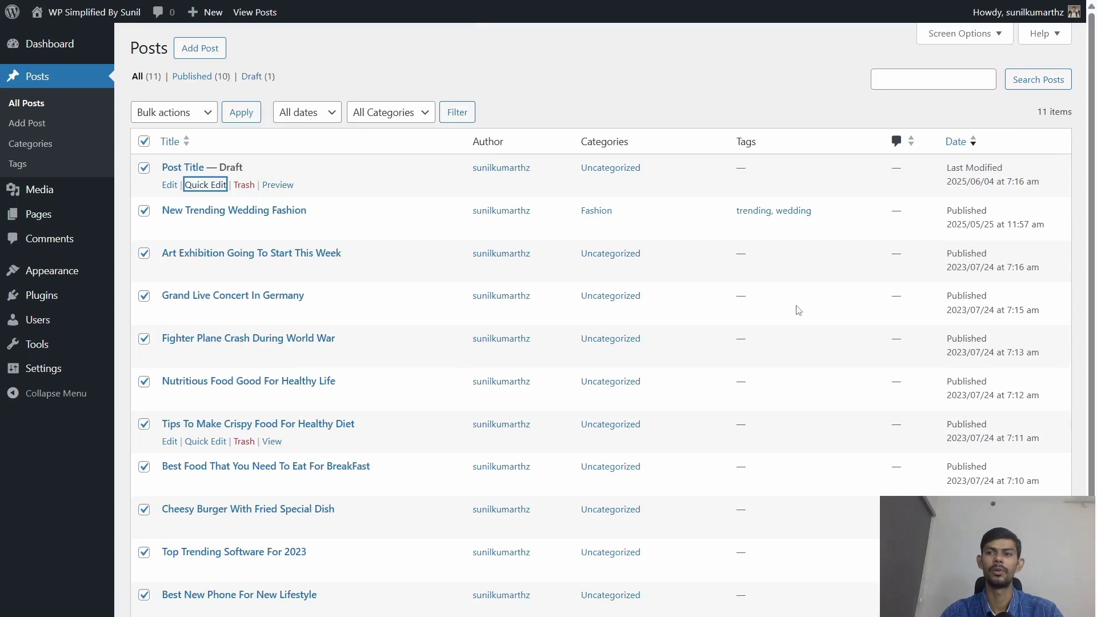
left_click(915, 78)
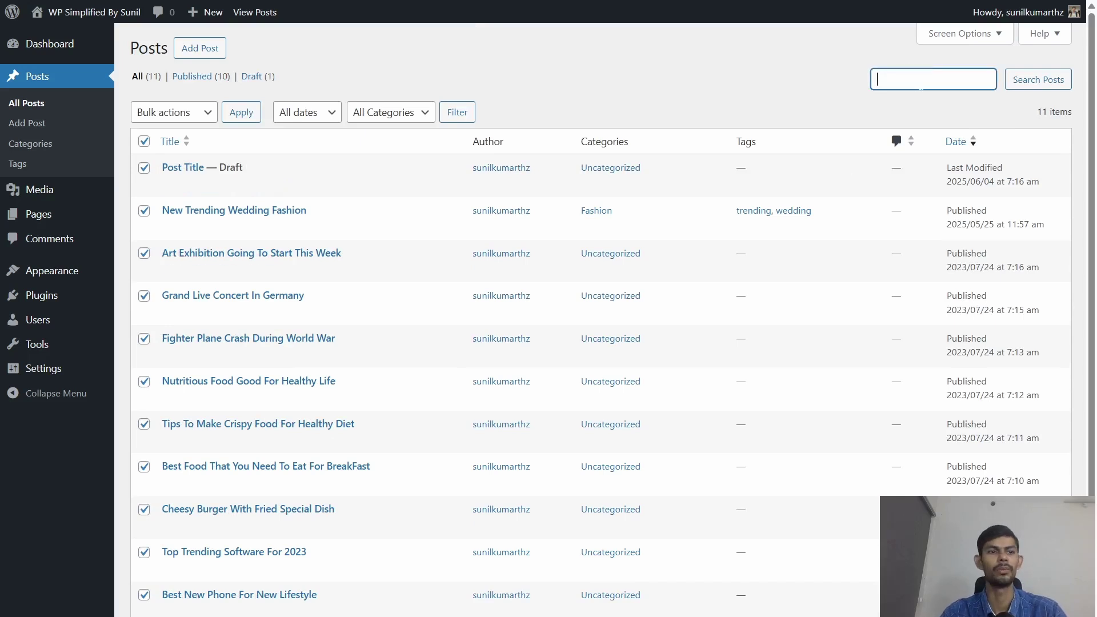